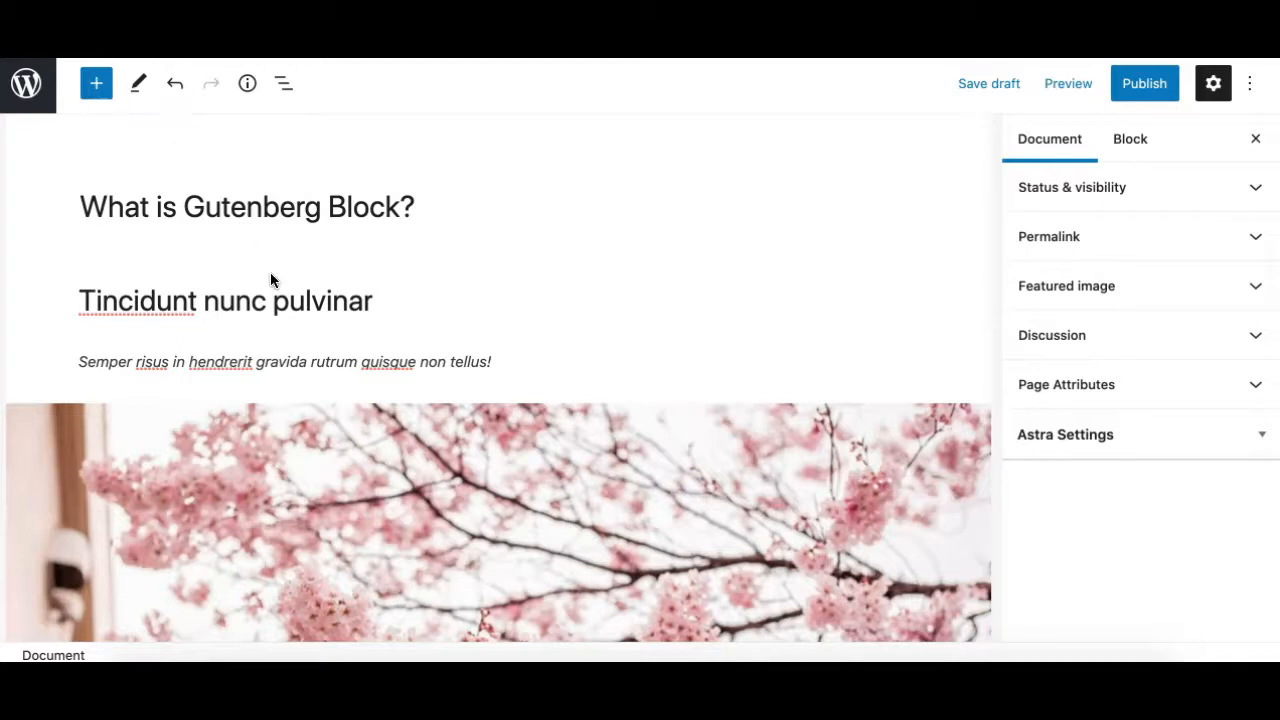
# - Look over the start of the page and select the body paragraph, the "Tincidunt nunc pulvinar" heading and the italic line
pyautogui.scroll(-3, 370, 455)
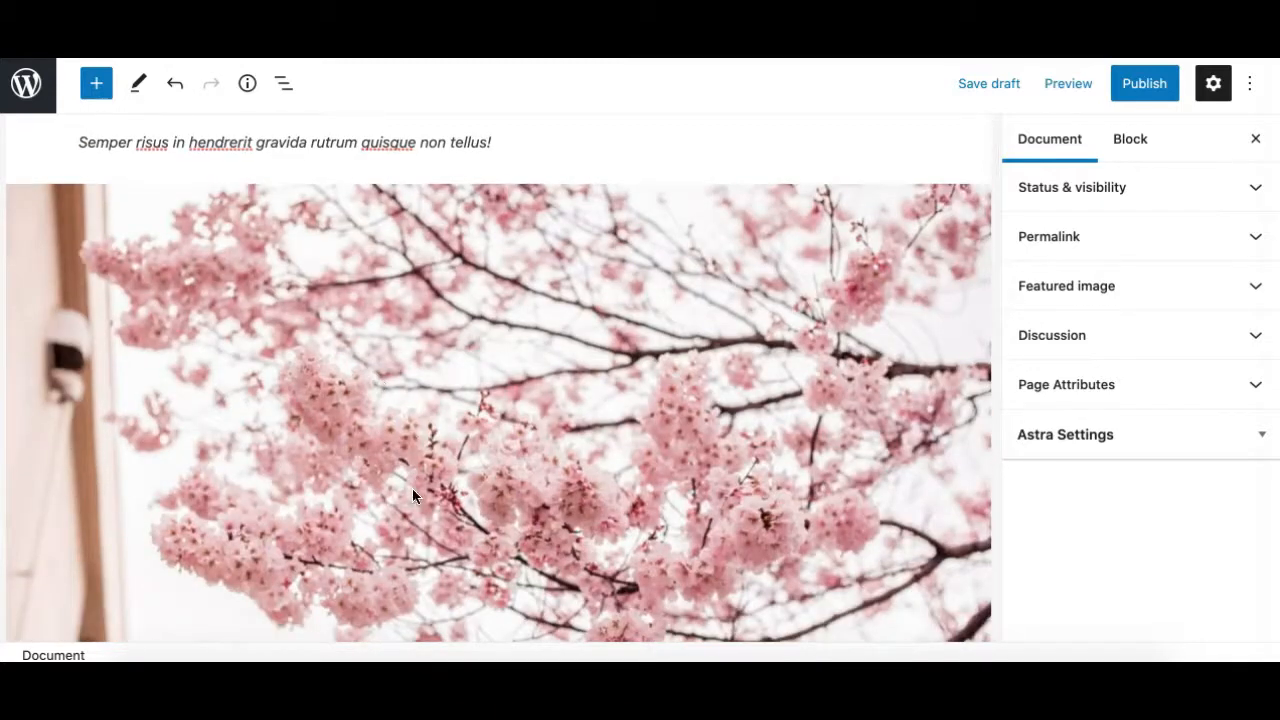
pyautogui.scroll(-4, 412, 495)
pyautogui.click(280, 399)
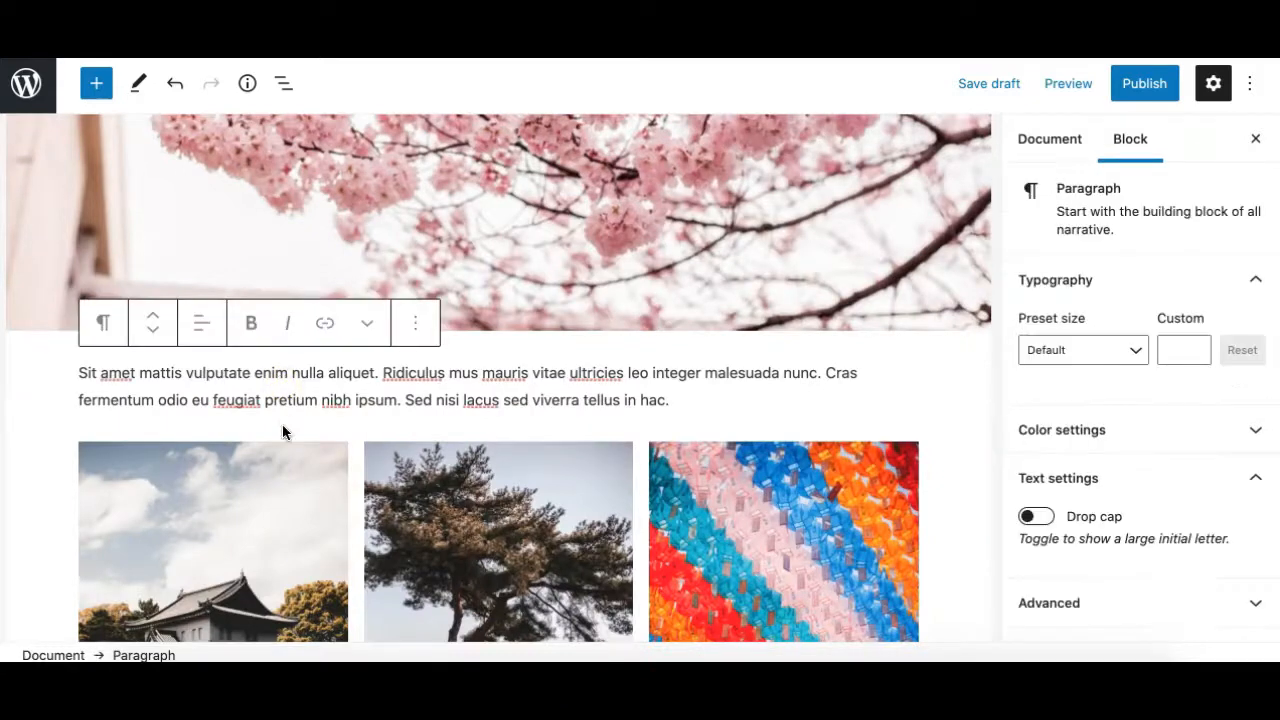
pyautogui.scroll(-4, 284, 430)
pyautogui.scroll(10, 285, 435)
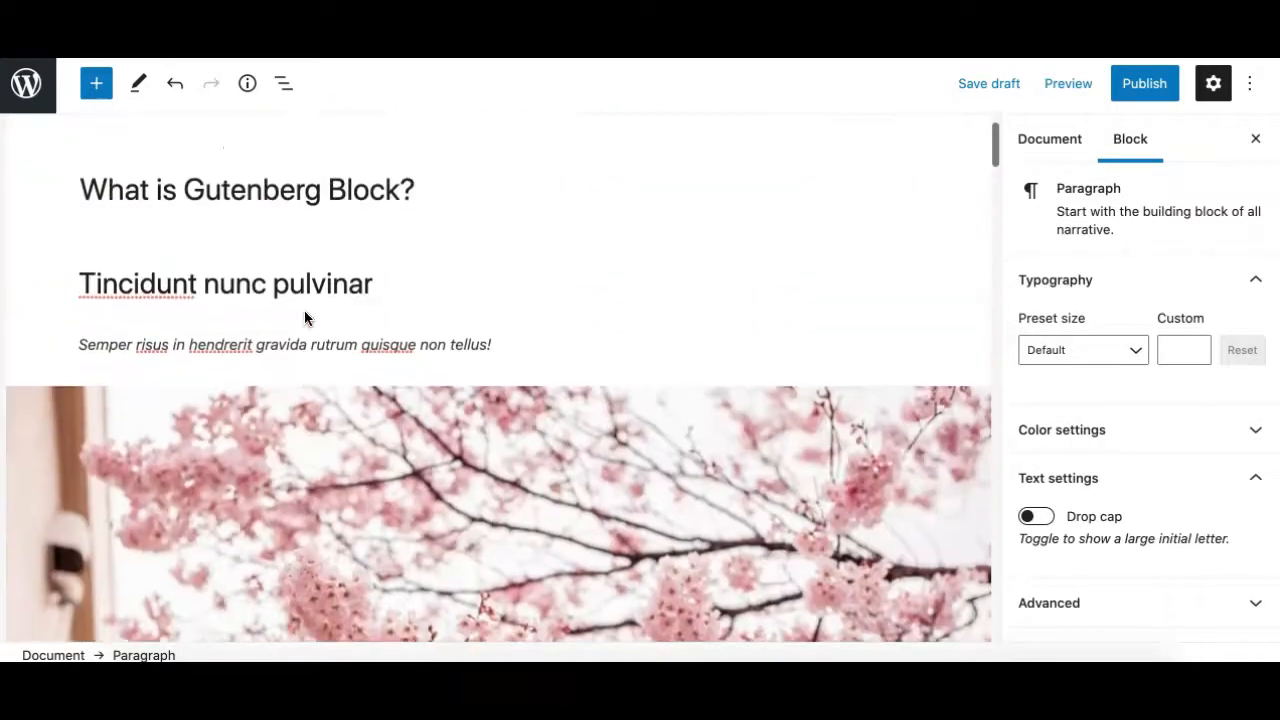
pyautogui.click(285, 298)
pyautogui.tripleClick(244, 342)
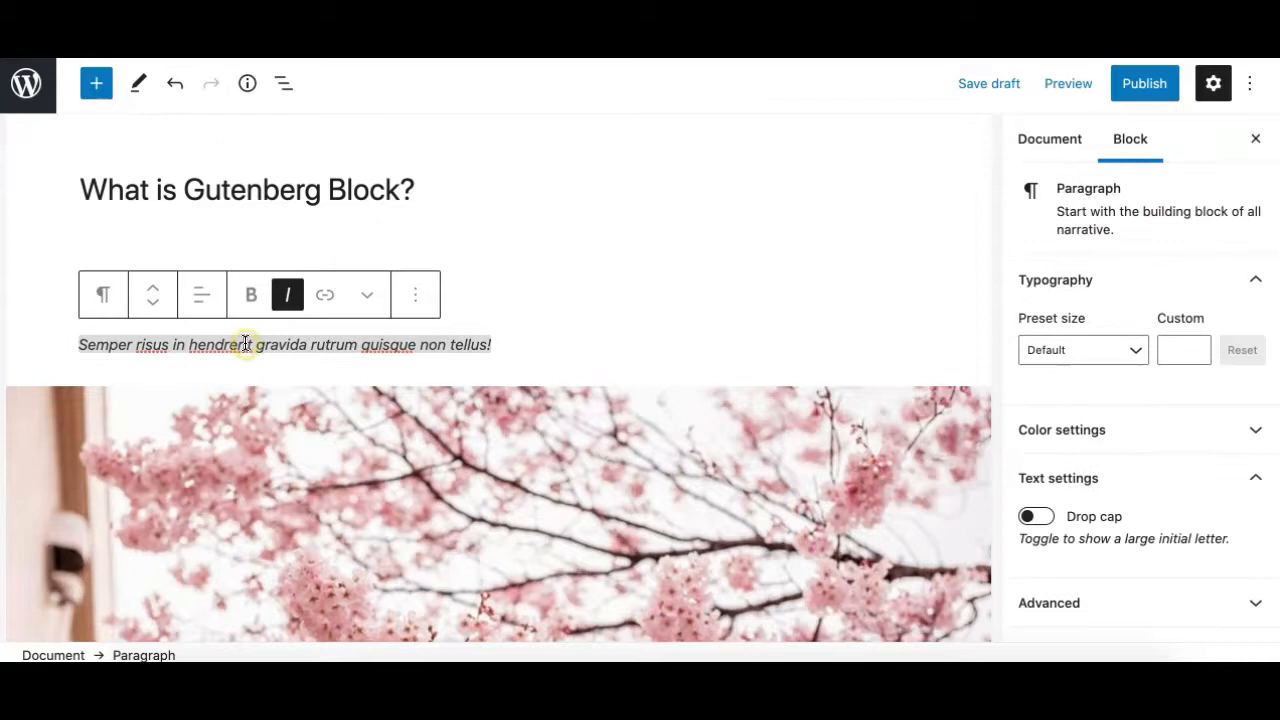
# - Examine the blossom image, the three-image gallery, the Viverra button and the large temple image as separate blocks
pyautogui.scroll(-3, 253, 438)
pyautogui.click(253, 434)
pyautogui.scroll(-10, 258, 517)
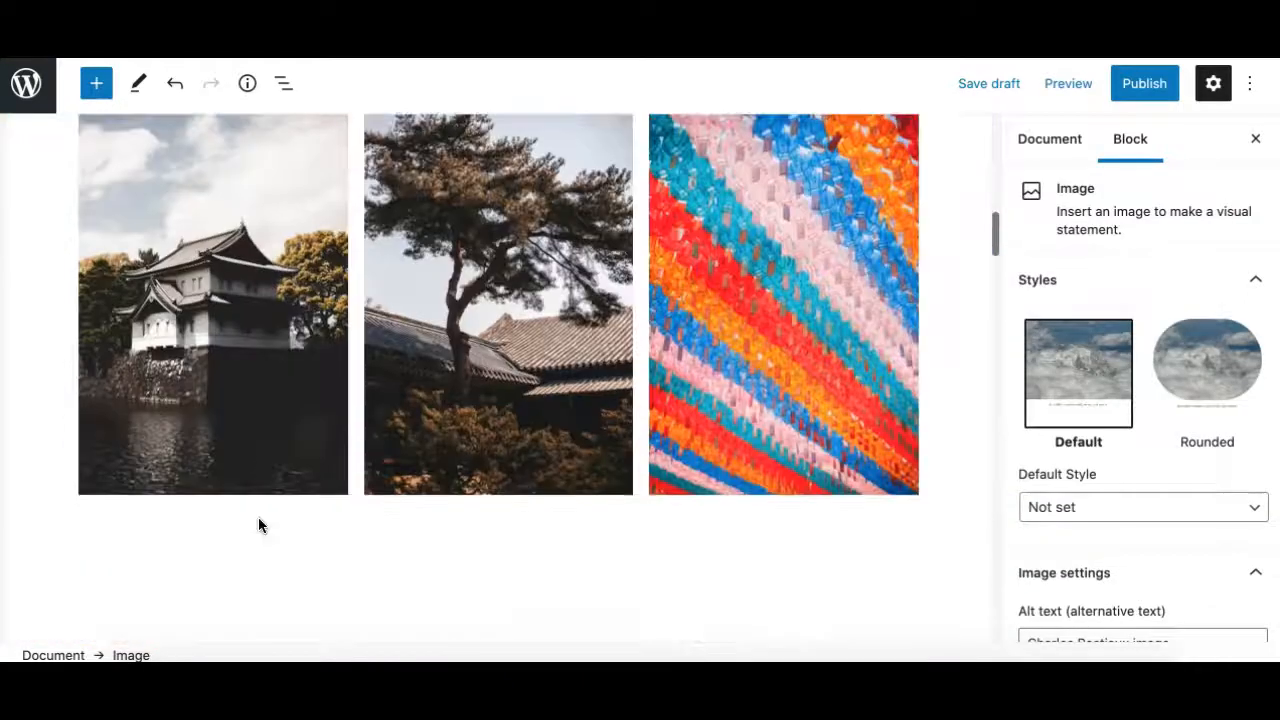
pyautogui.click(268, 327)
pyautogui.scroll(-8, 280, 379)
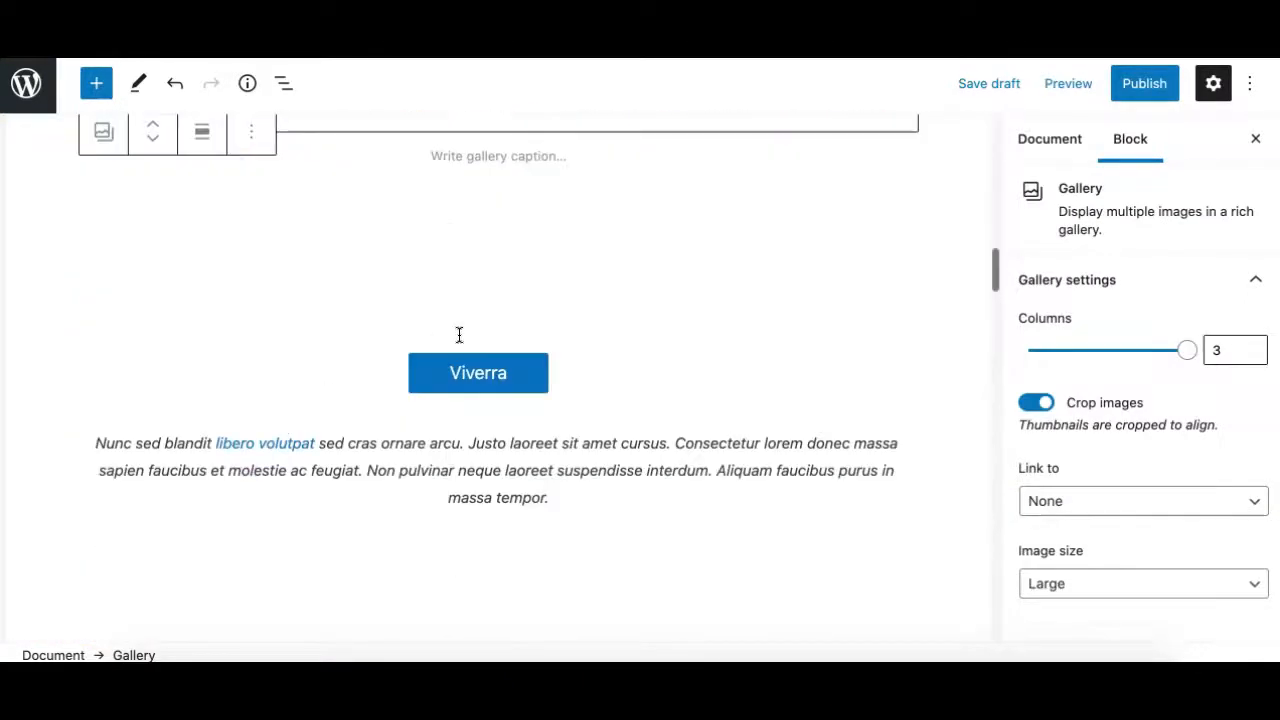
pyautogui.click(455, 373)
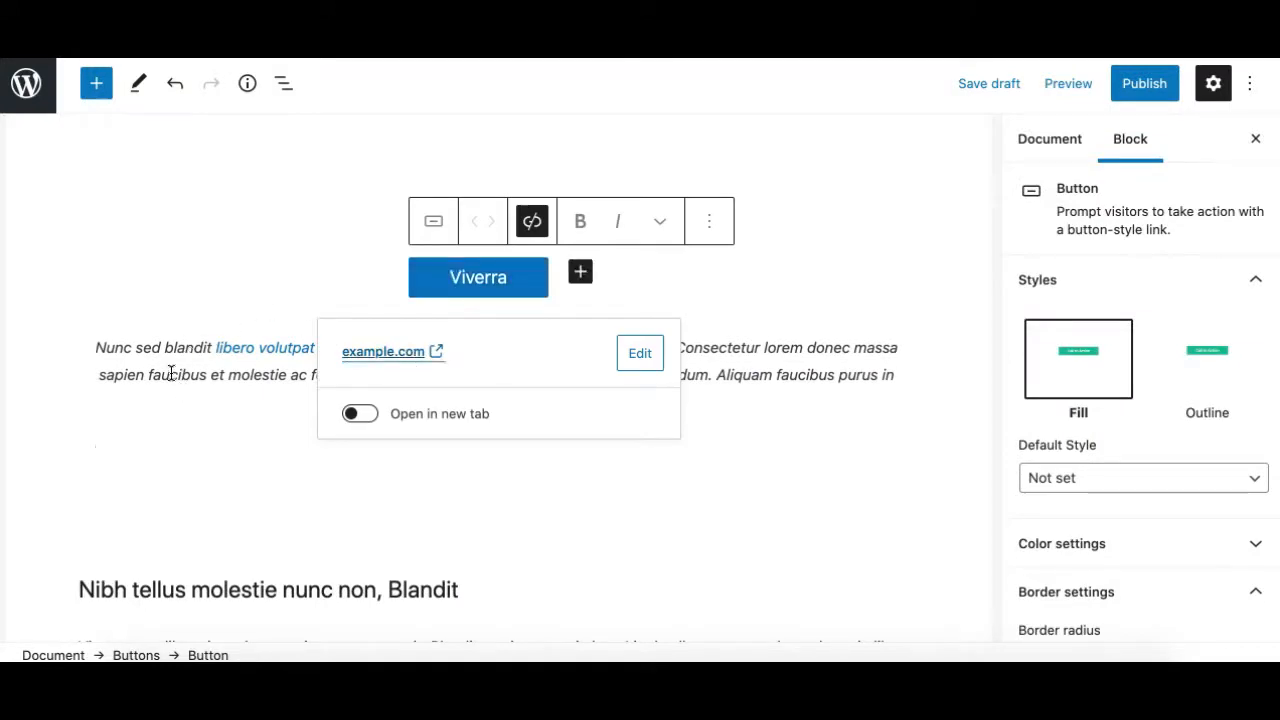
pyautogui.scroll(-8, 171, 373)
pyautogui.click(196, 340)
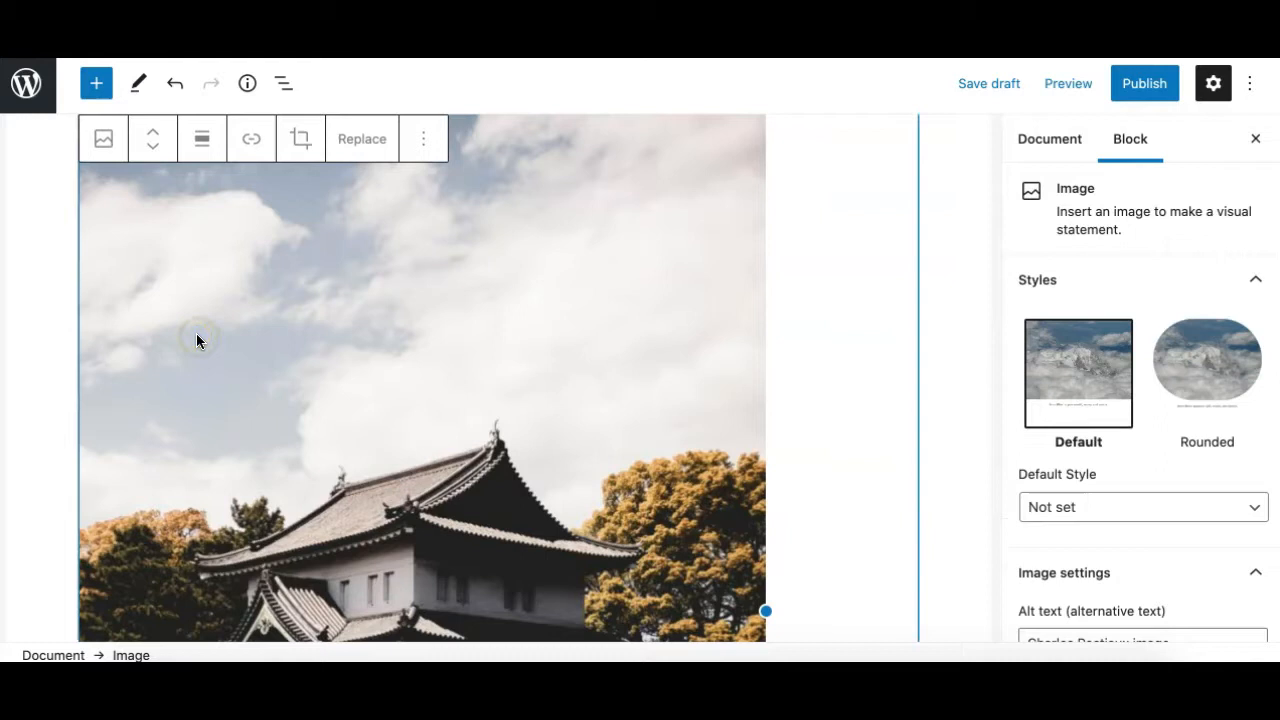
# - Compare the block tools of the "Tincidunt nunc pulvinar" heading, the blossom image and the paragraph below it
pyautogui.scroll(5, 316, 247)
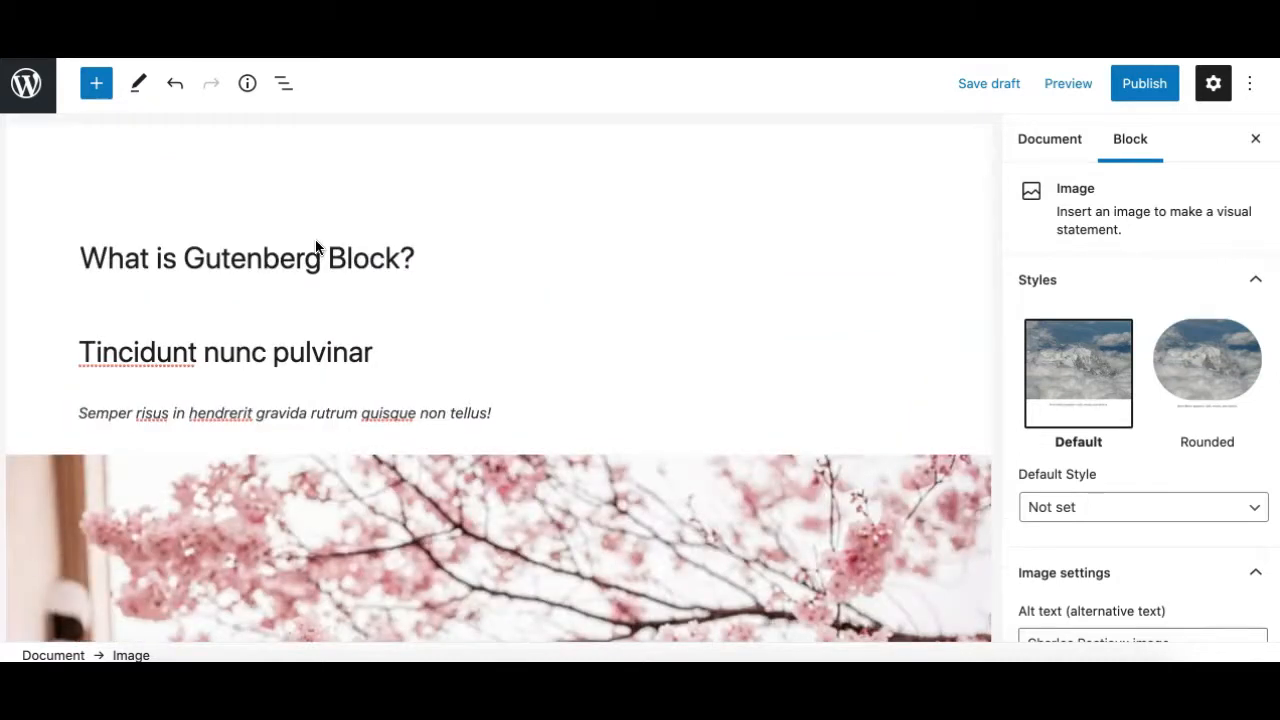
pyautogui.click(334, 354)
pyautogui.click(254, 352)
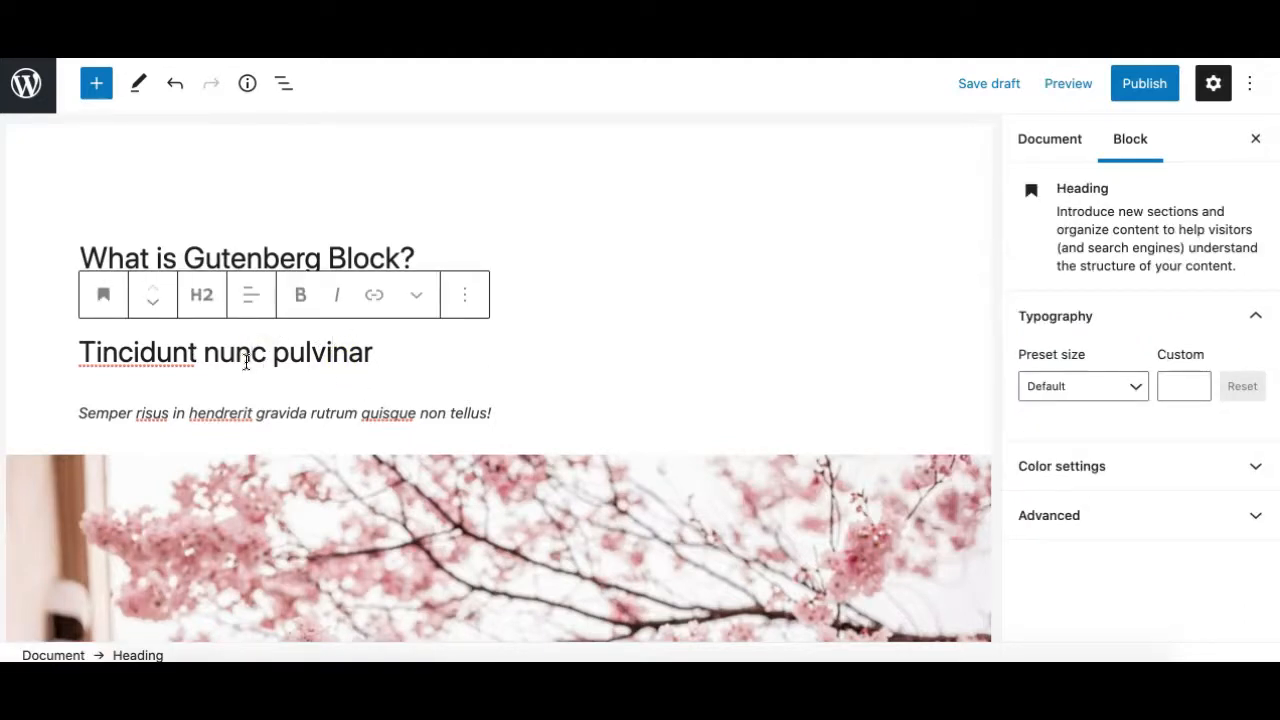
pyautogui.scroll(-3, 295, 513)
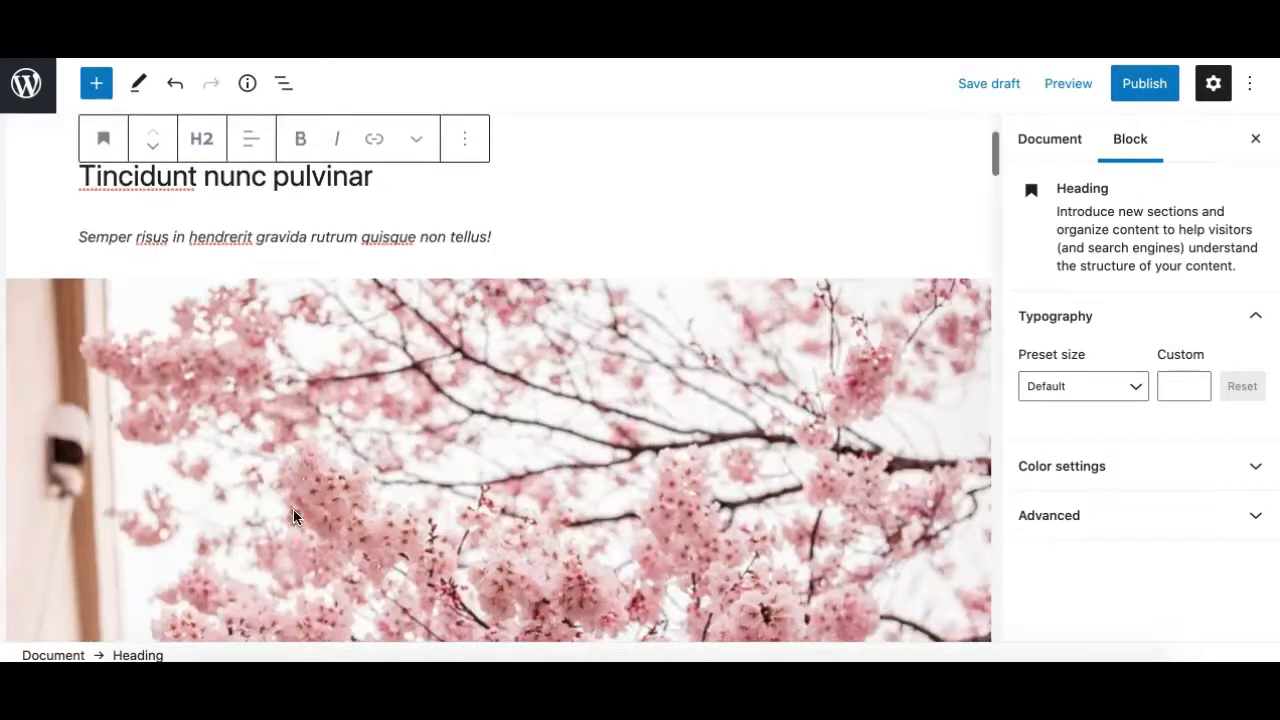
pyautogui.click(307, 402)
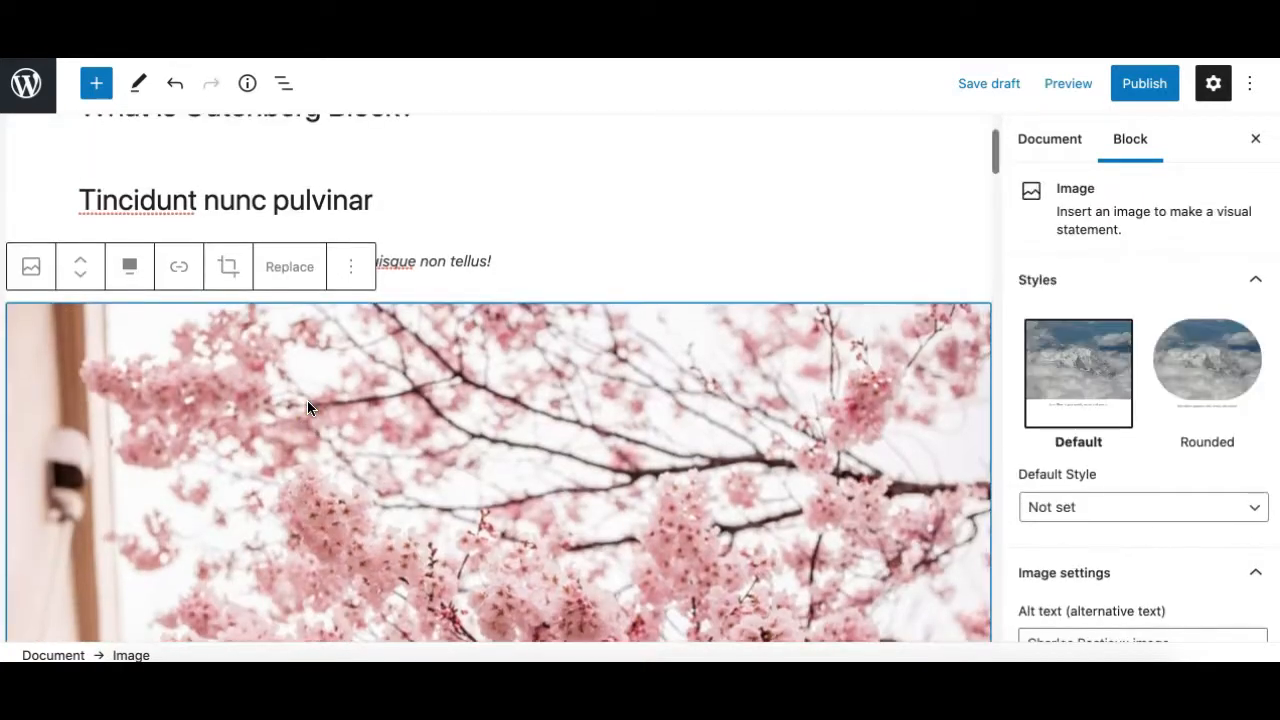
pyautogui.scroll(-10, 340, 420)
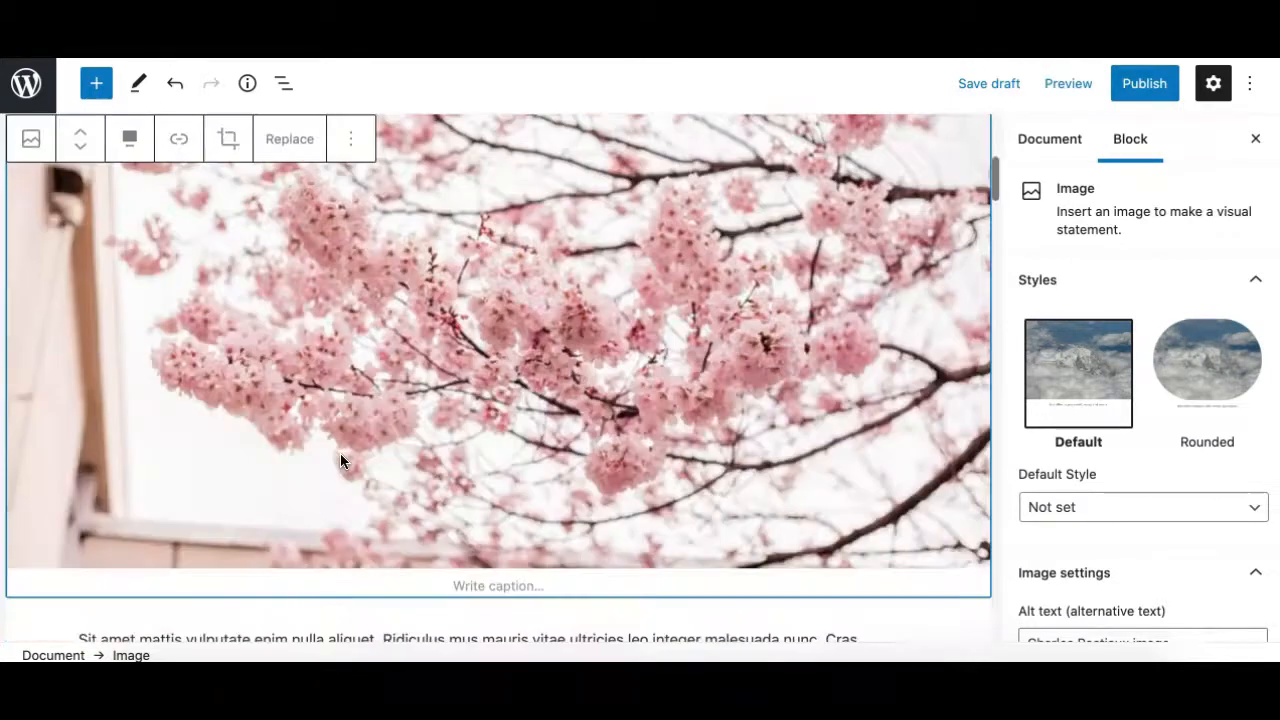
pyautogui.click(308, 418)
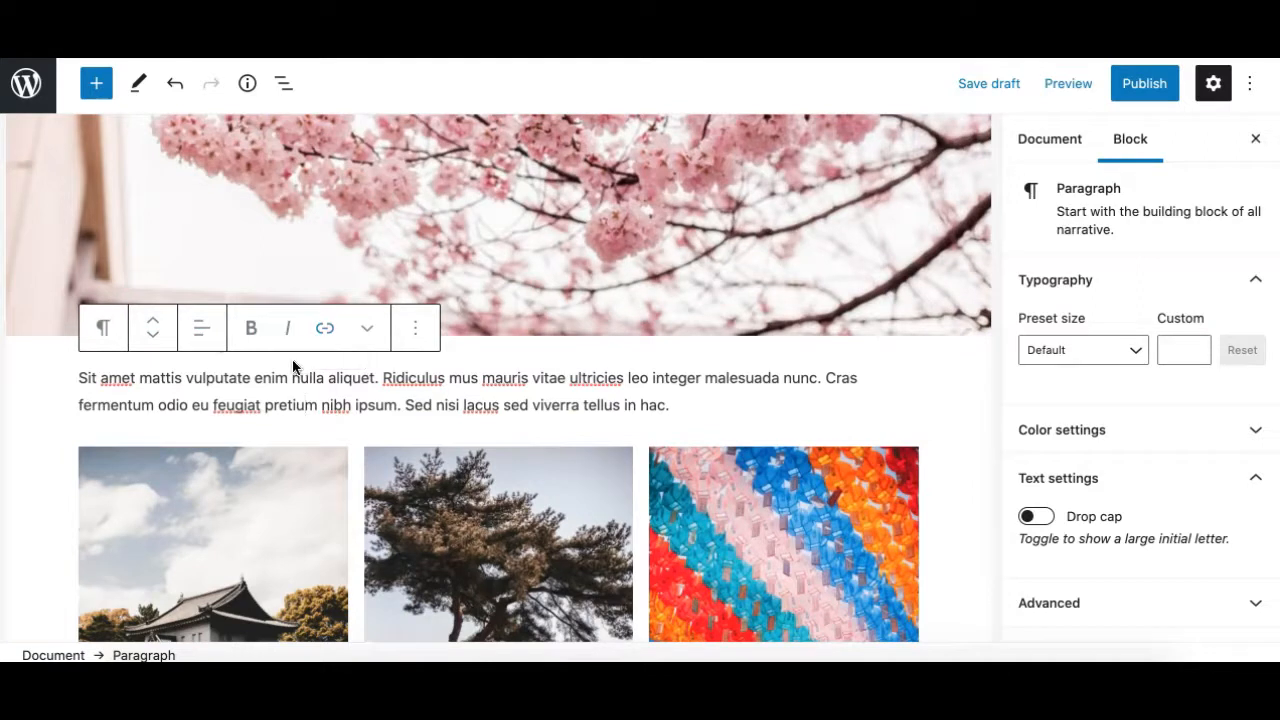
pyautogui.scroll(-1, 285, 400)
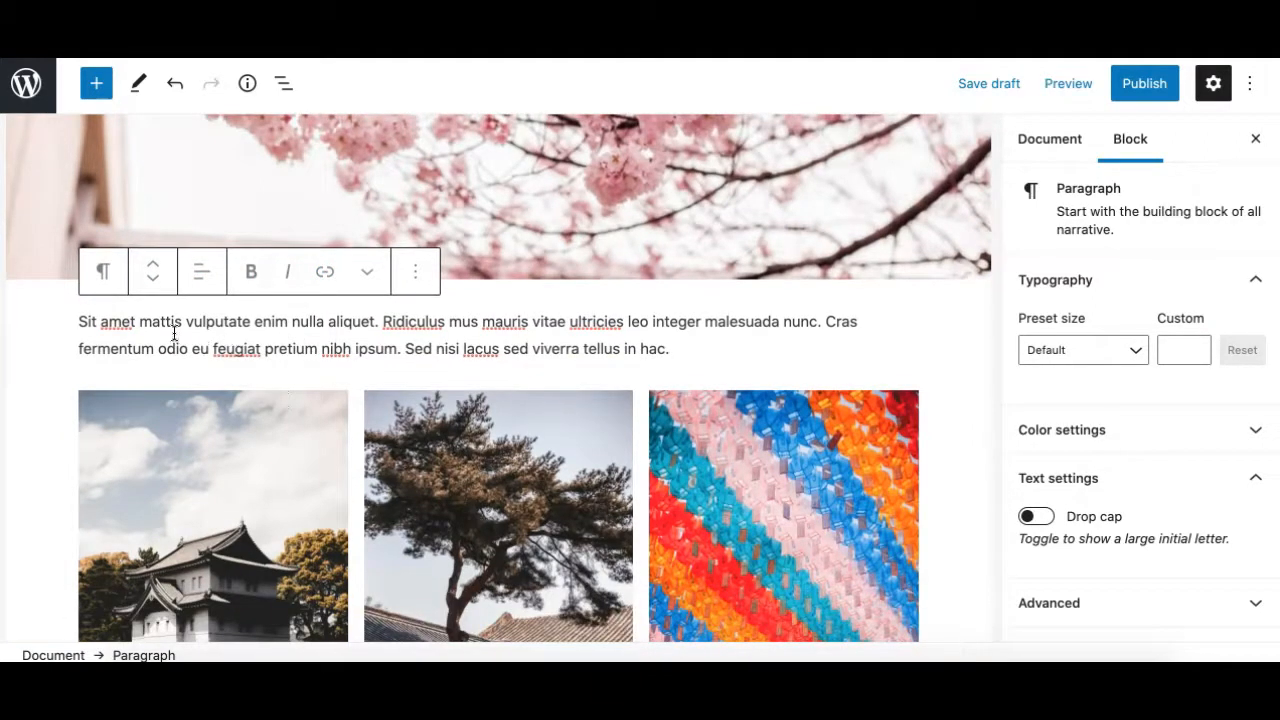
# - View the text alignment choices and the Transform To options of the paragraph below the blossom image
pyautogui.click(203, 281)
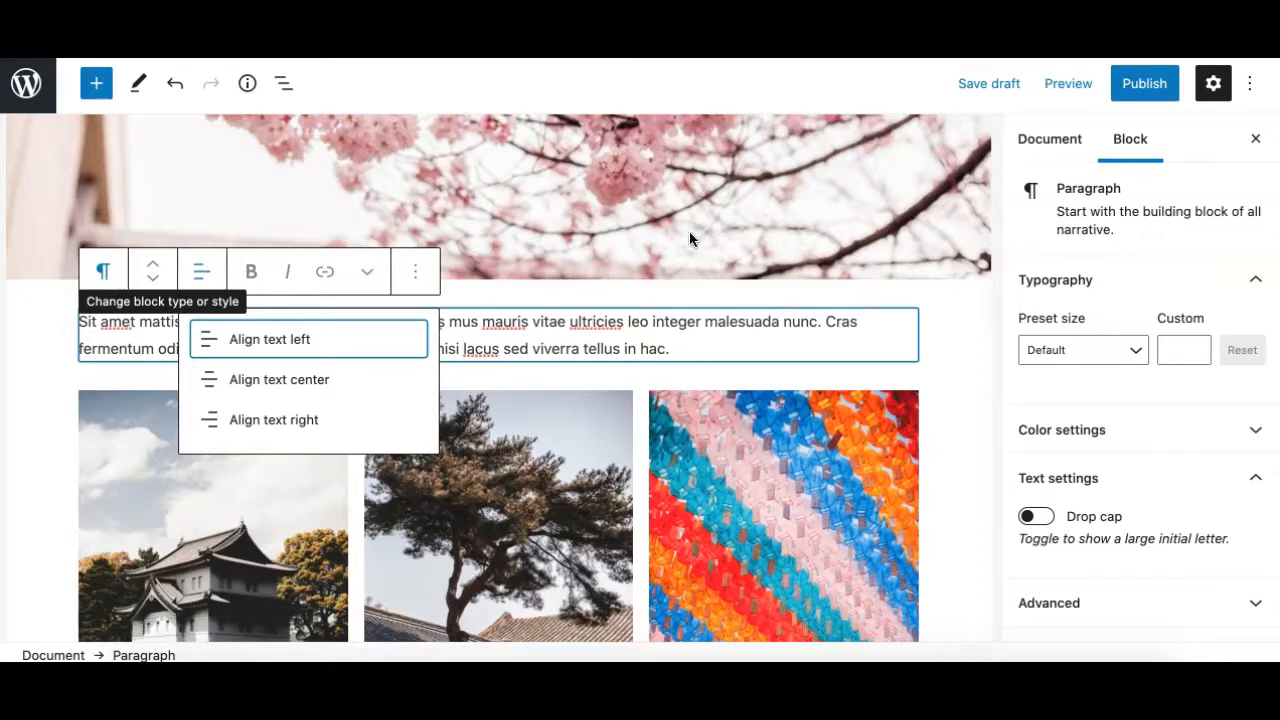
pyautogui.click(104, 275)
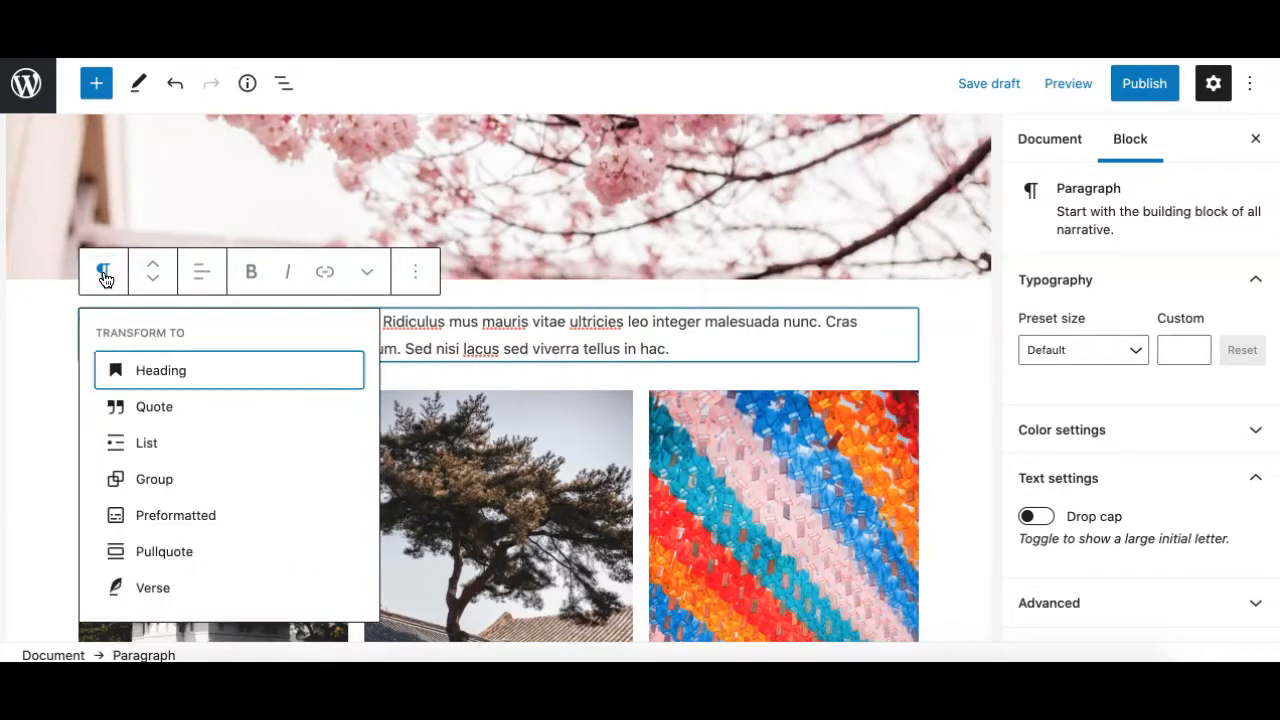
pyautogui.click(105, 284)
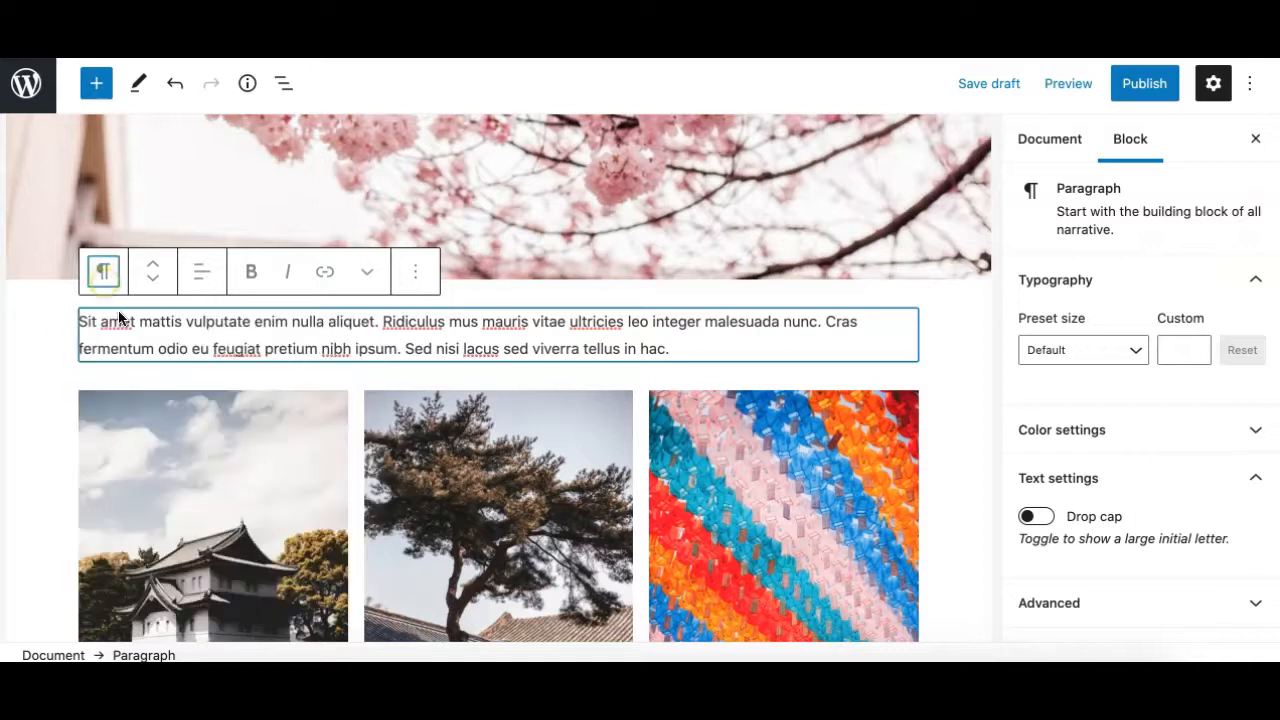
# - Select the three-image gallery and turn on the Top toolbar view option
pyautogui.scroll(-2, 480, 420)
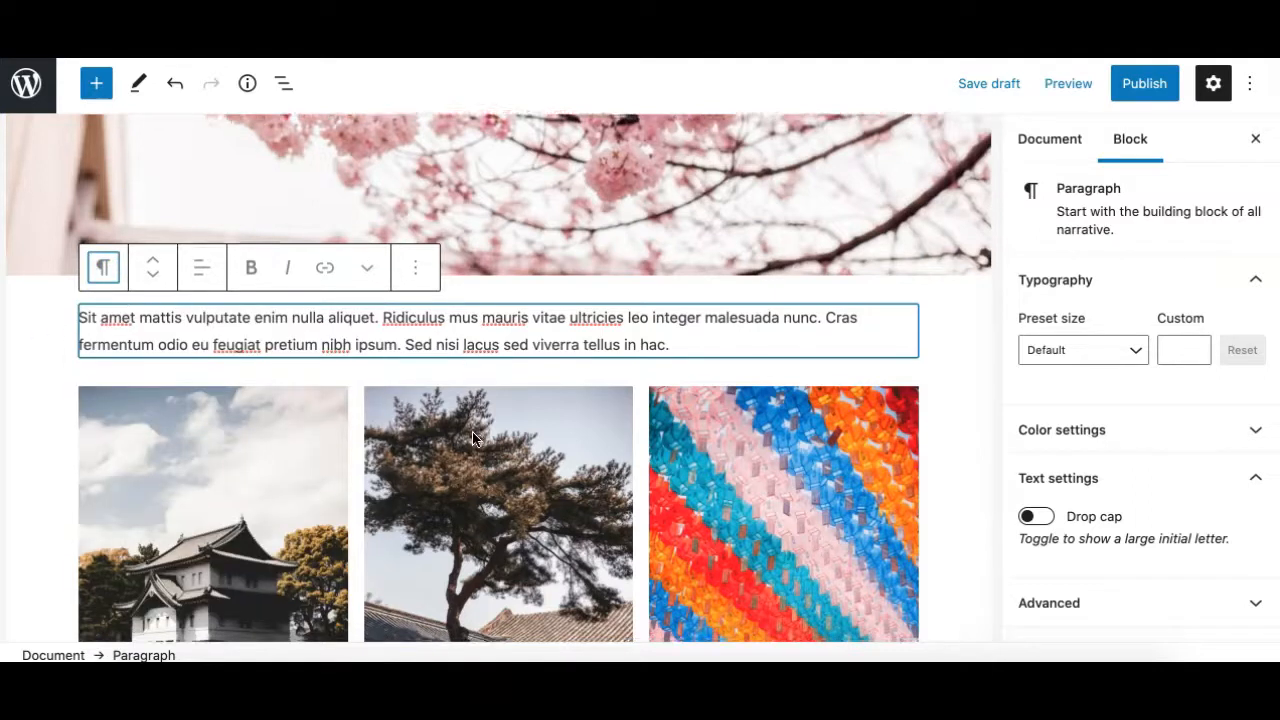
pyautogui.click(291, 349)
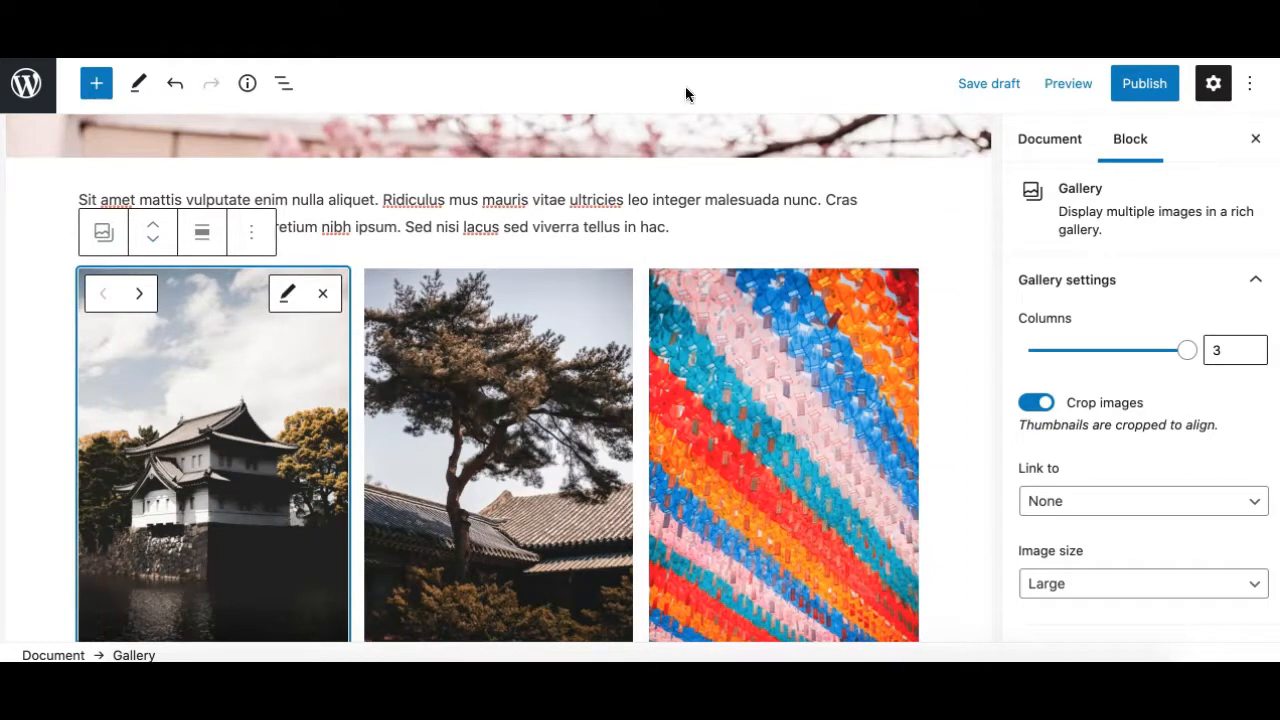
pyautogui.click(1256, 88)
pyautogui.click(1196, 165)
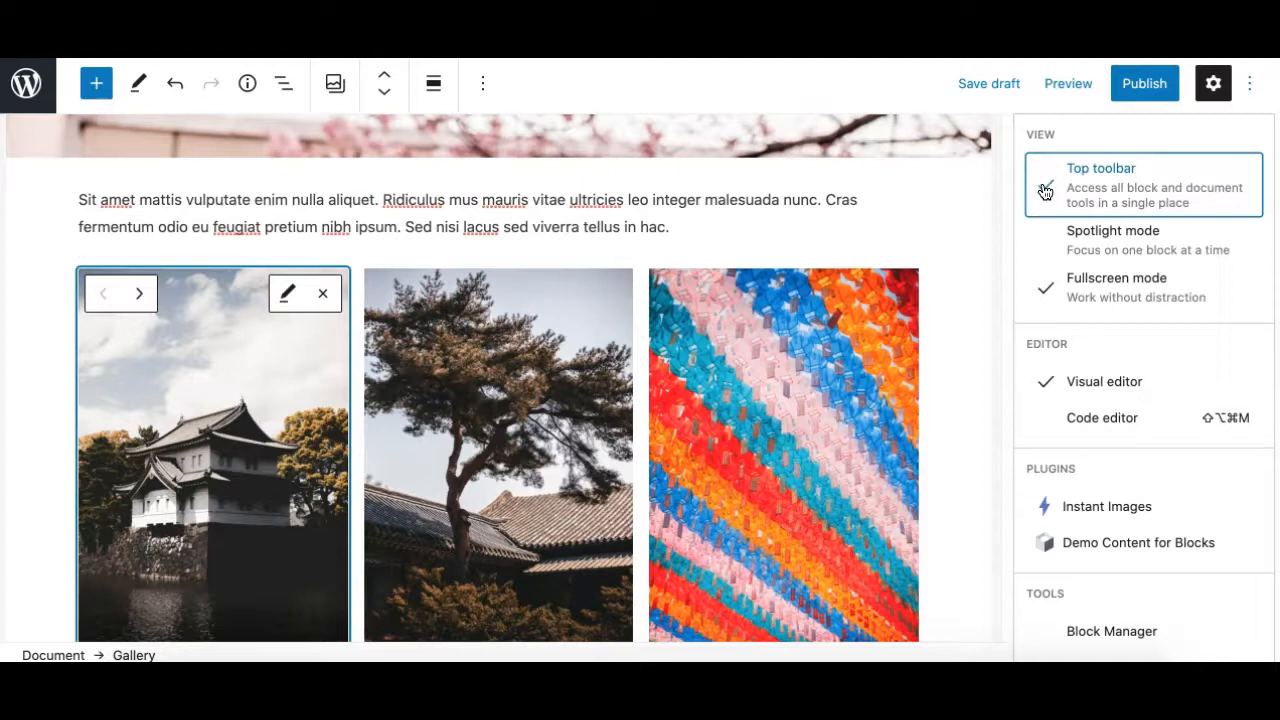
# - Examine the tools of the paragraph above the gallery in the top toolbar and check the editor's view options
pyautogui.click(323, 230)
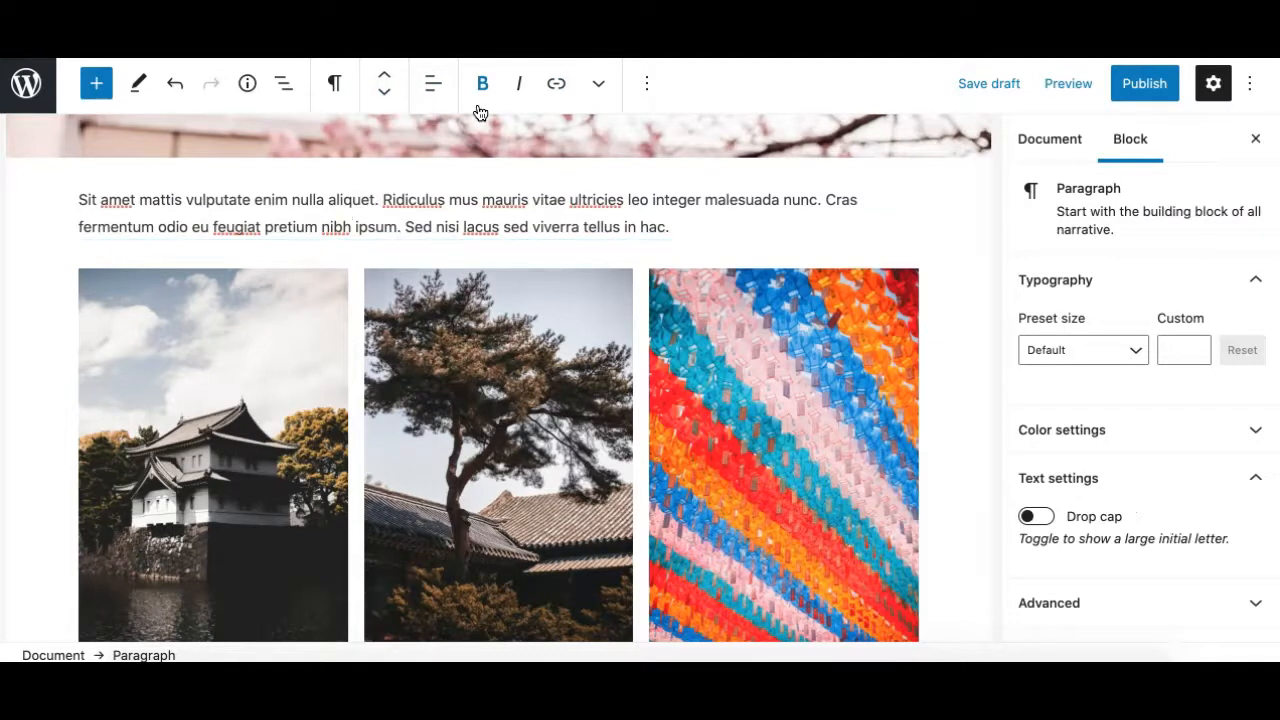
pyautogui.scroll(1, 170, 228)
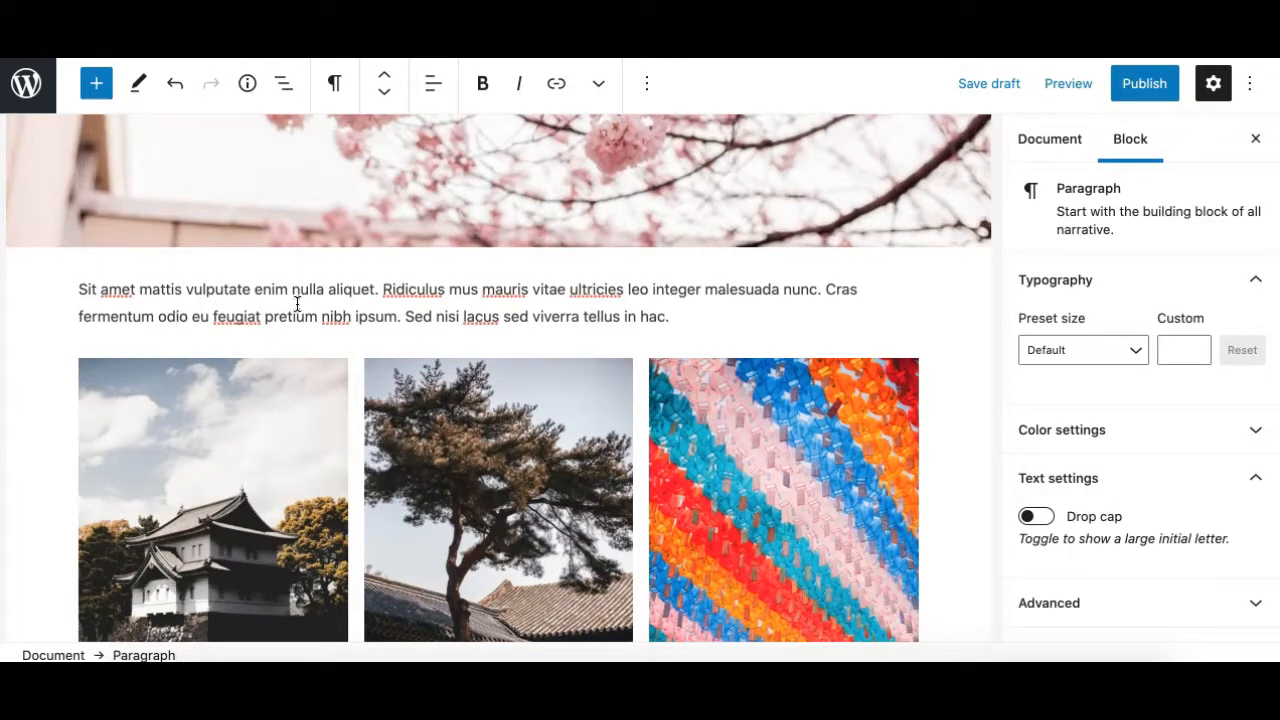
pyautogui.click(1259, 76)
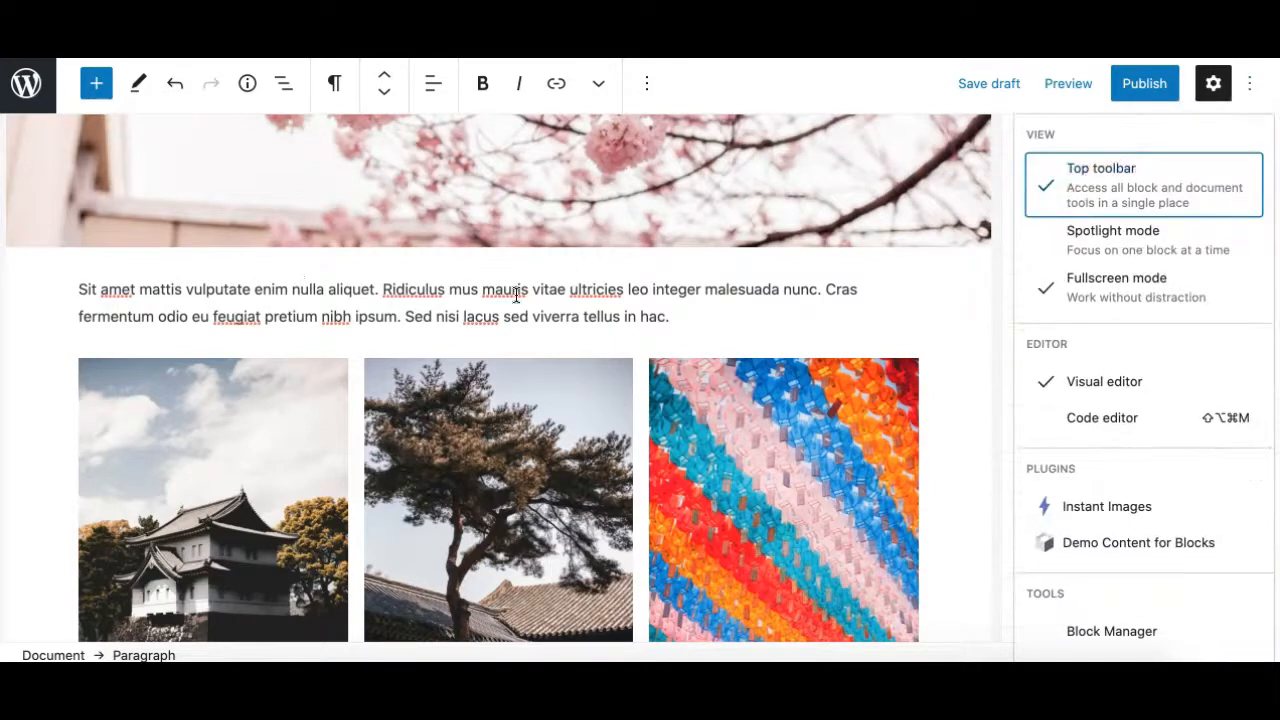
pyautogui.click(484, 303)
pyautogui.scroll(-3, 484, 303)
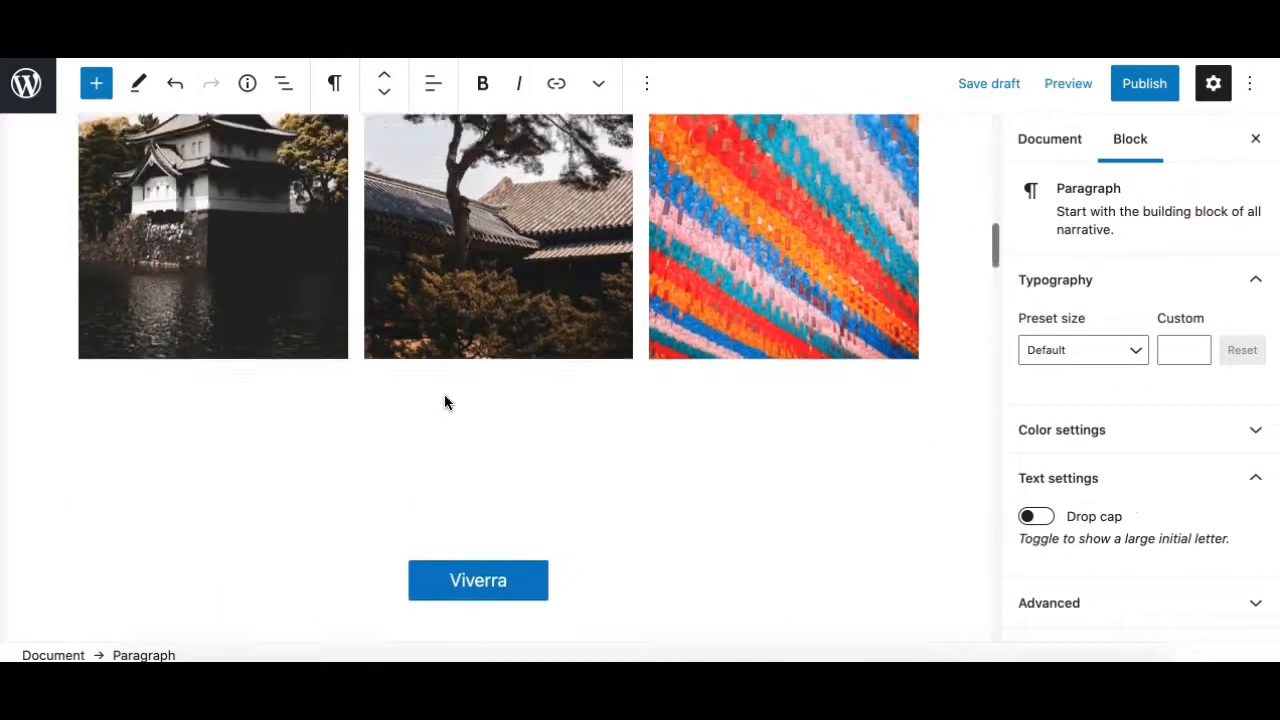
pyautogui.scroll(1, 443, 403)
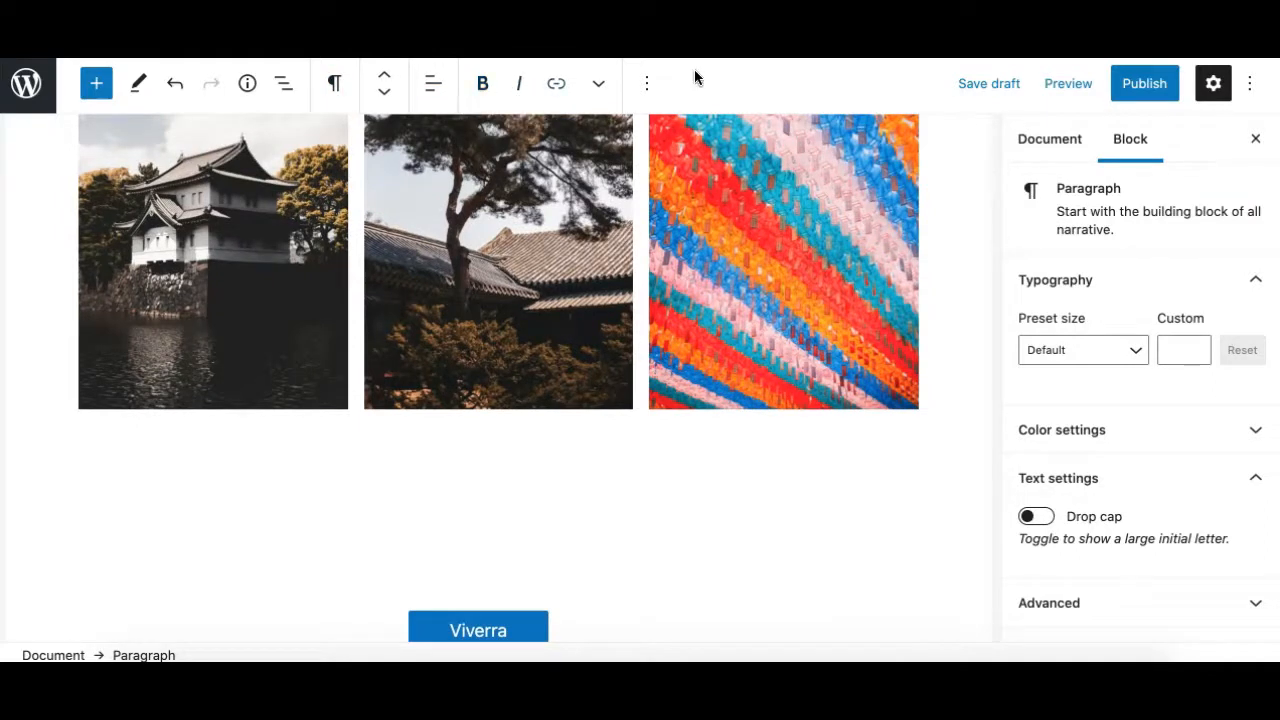
# - Turn off the Top toolbar view option and reselect the paragraph above the gallery
pyautogui.click(1250, 86)
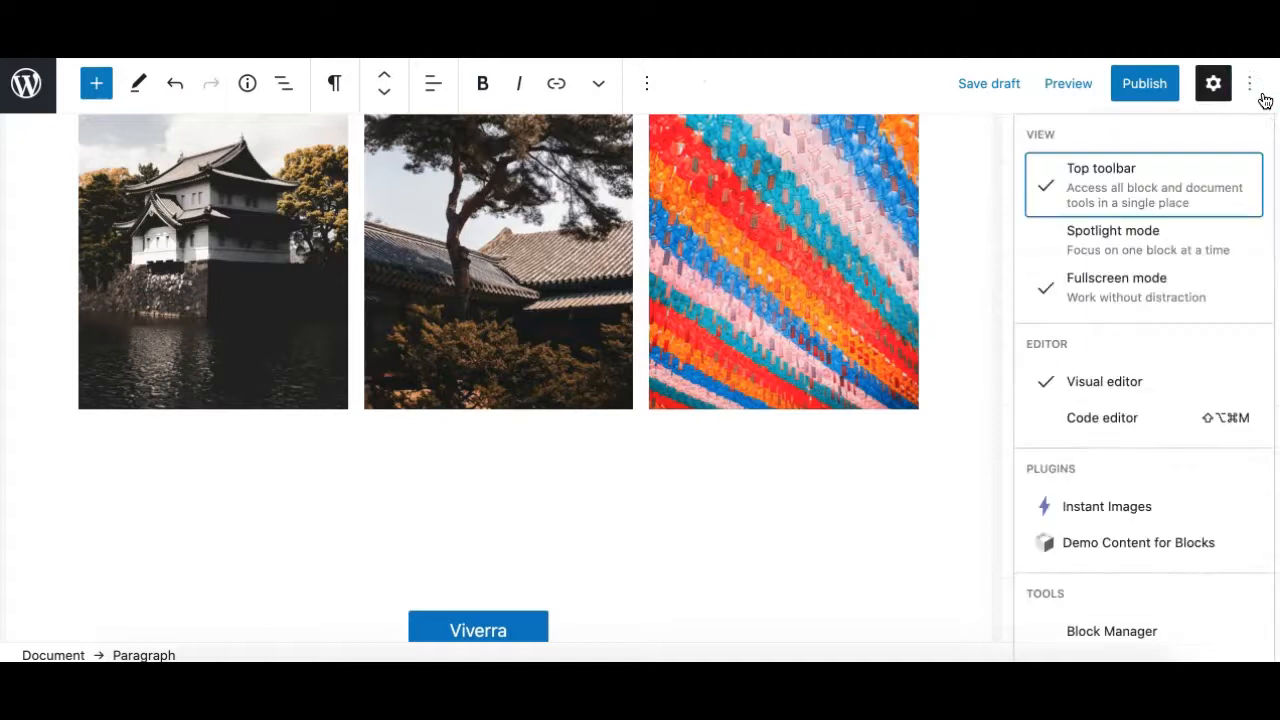
pyautogui.click(1052, 190)
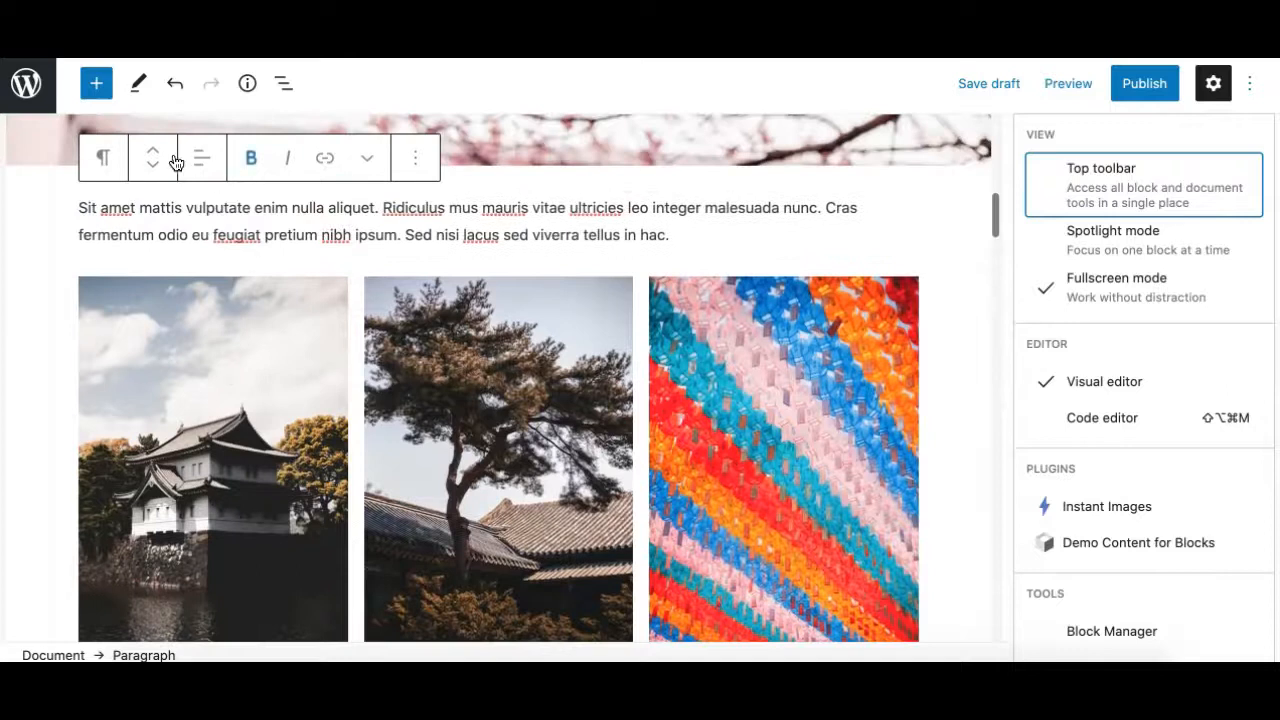
pyautogui.scroll(1, 198, 214)
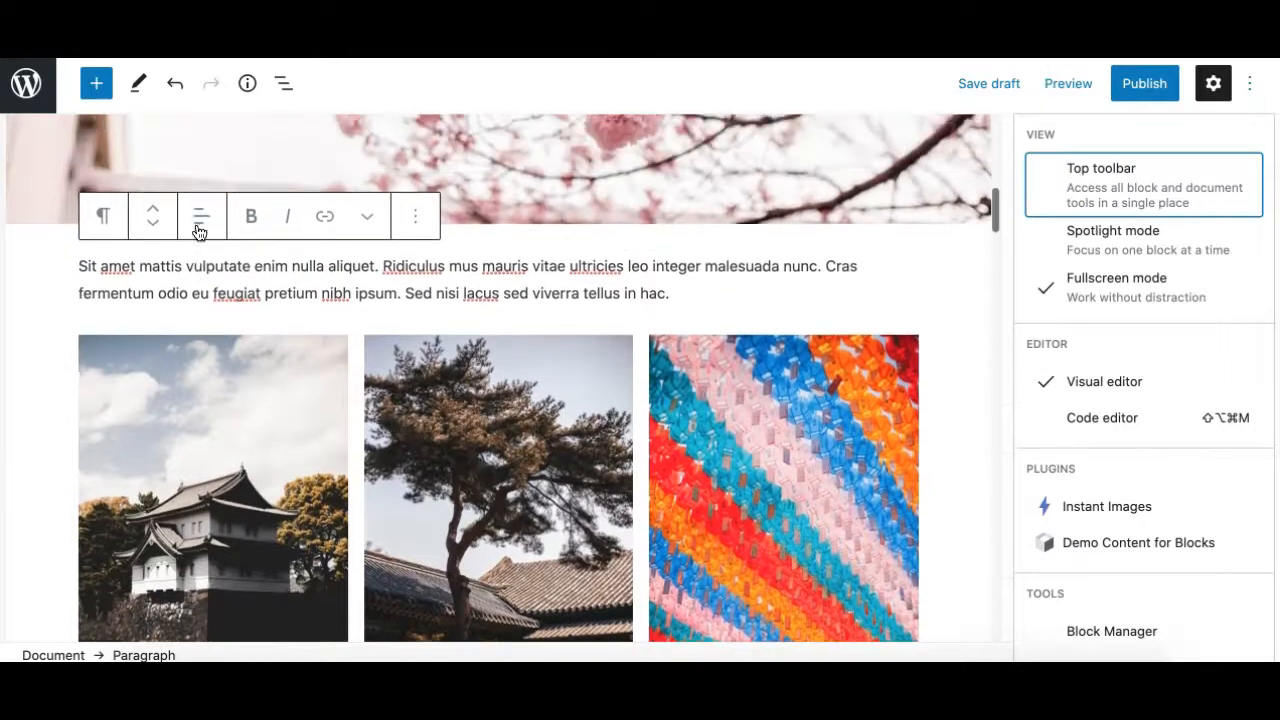
pyautogui.click(198, 274)
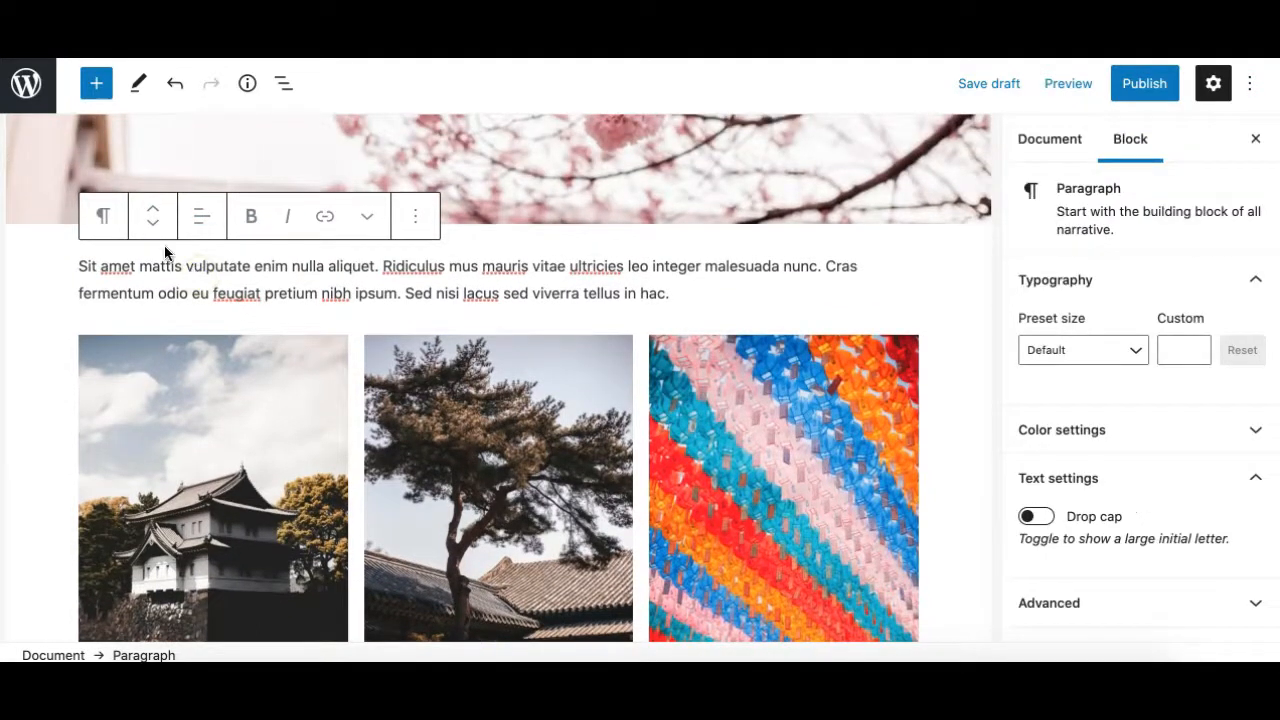
# - Examine the gallery's block settings, hide and reshow the settings sidebar, and view the settings of the paragraph above
pyautogui.click(225, 382)
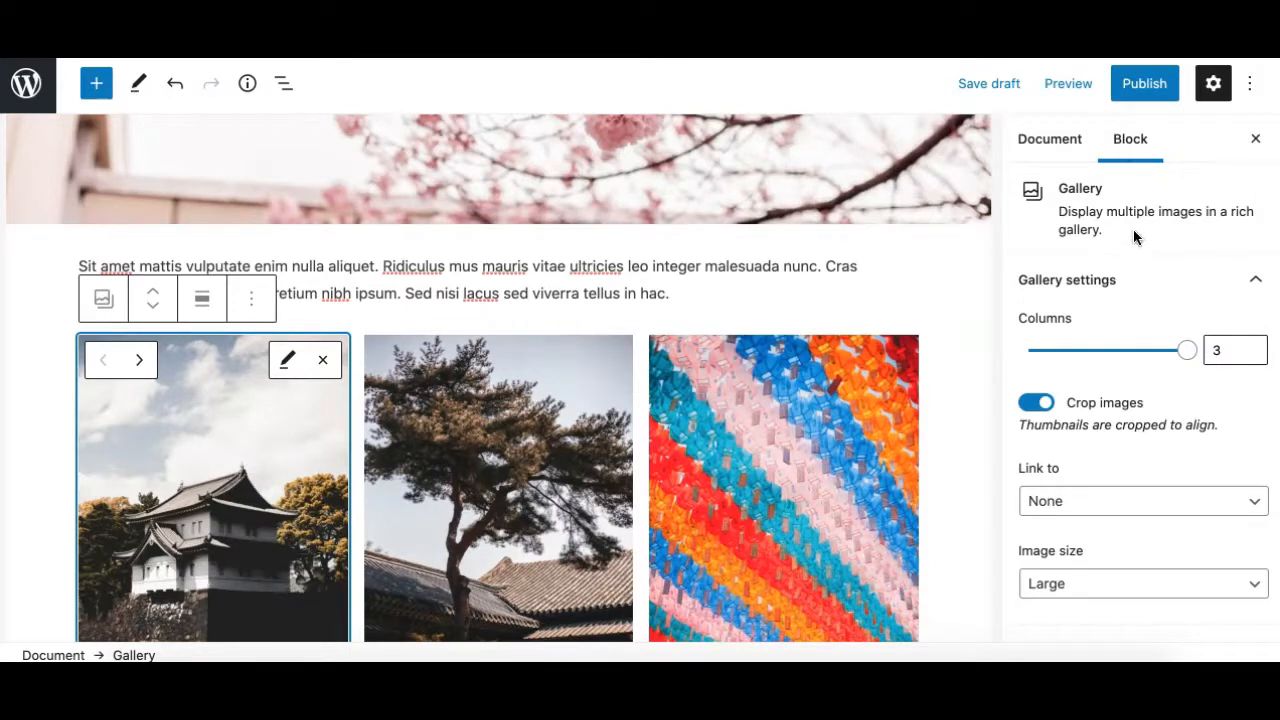
pyautogui.click(1214, 90)
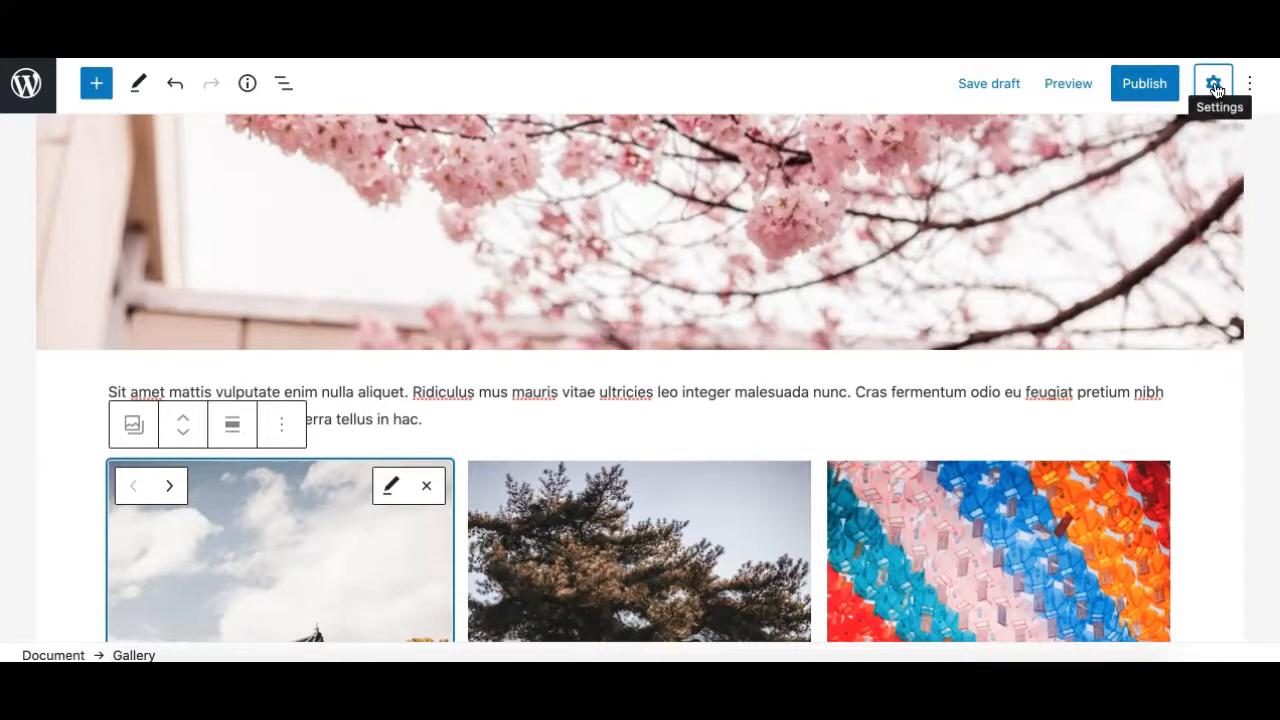
pyautogui.click(1216, 88)
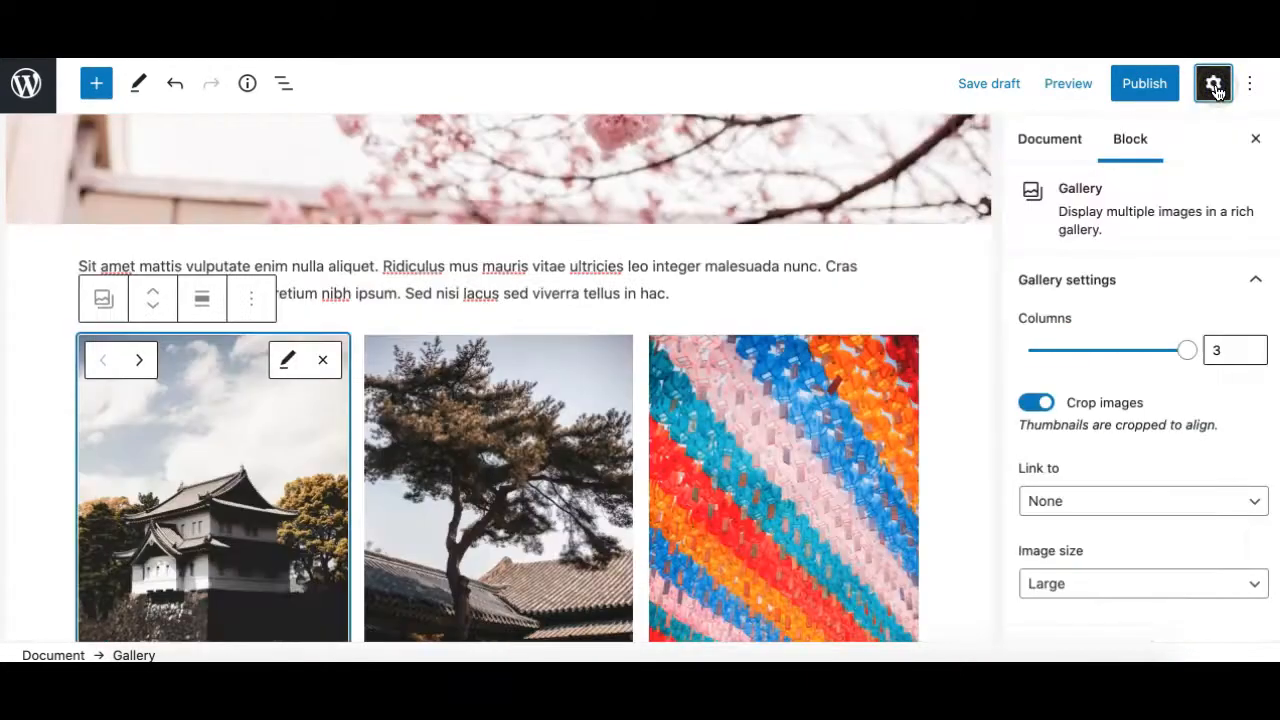
pyautogui.scroll(2, 520, 360)
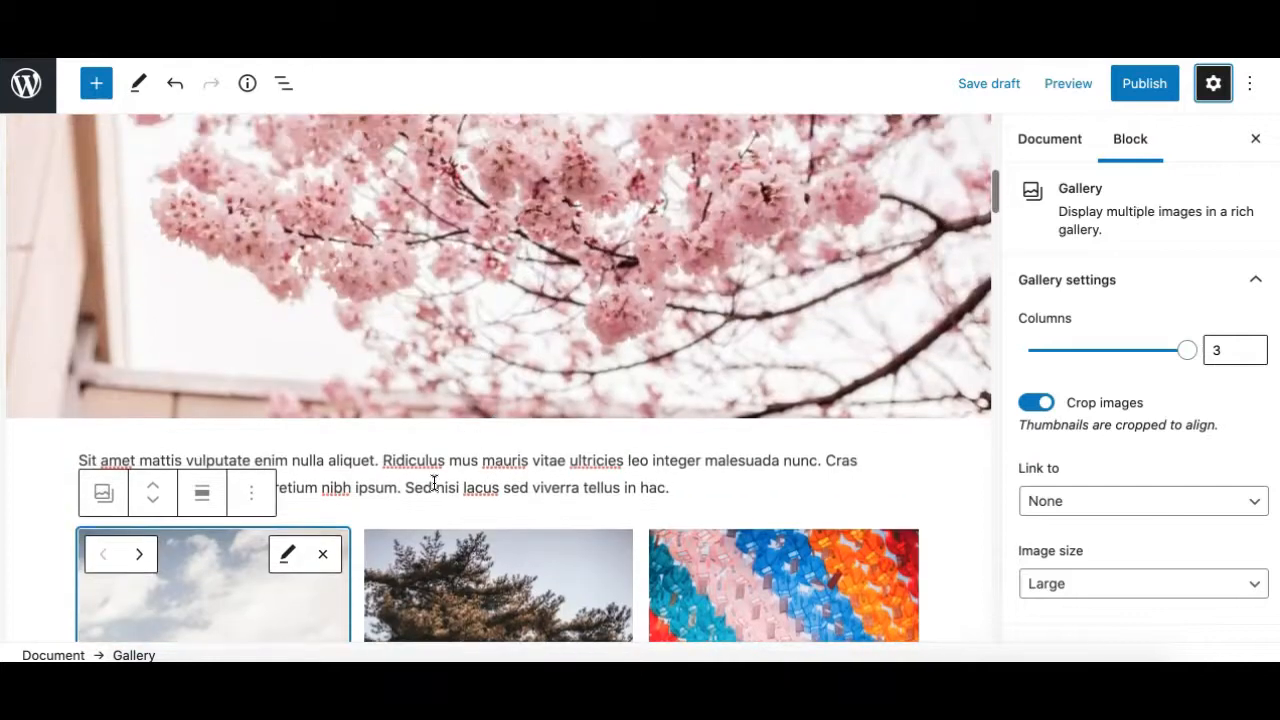
pyautogui.click(434, 484)
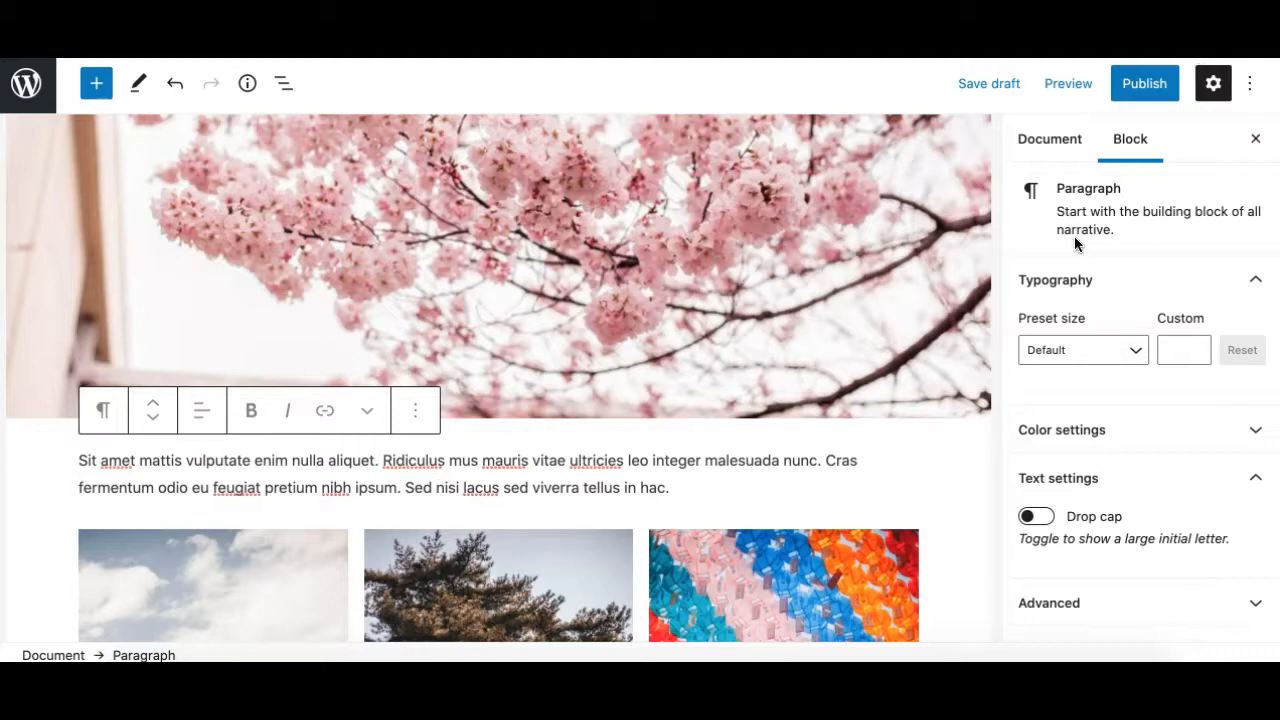
# - Examine the paragraph block's name and preset size choices, and collapse and re-expand its Typography settings
pyautogui.moveTo(1057, 189); pyautogui.dragTo(1122, 189)
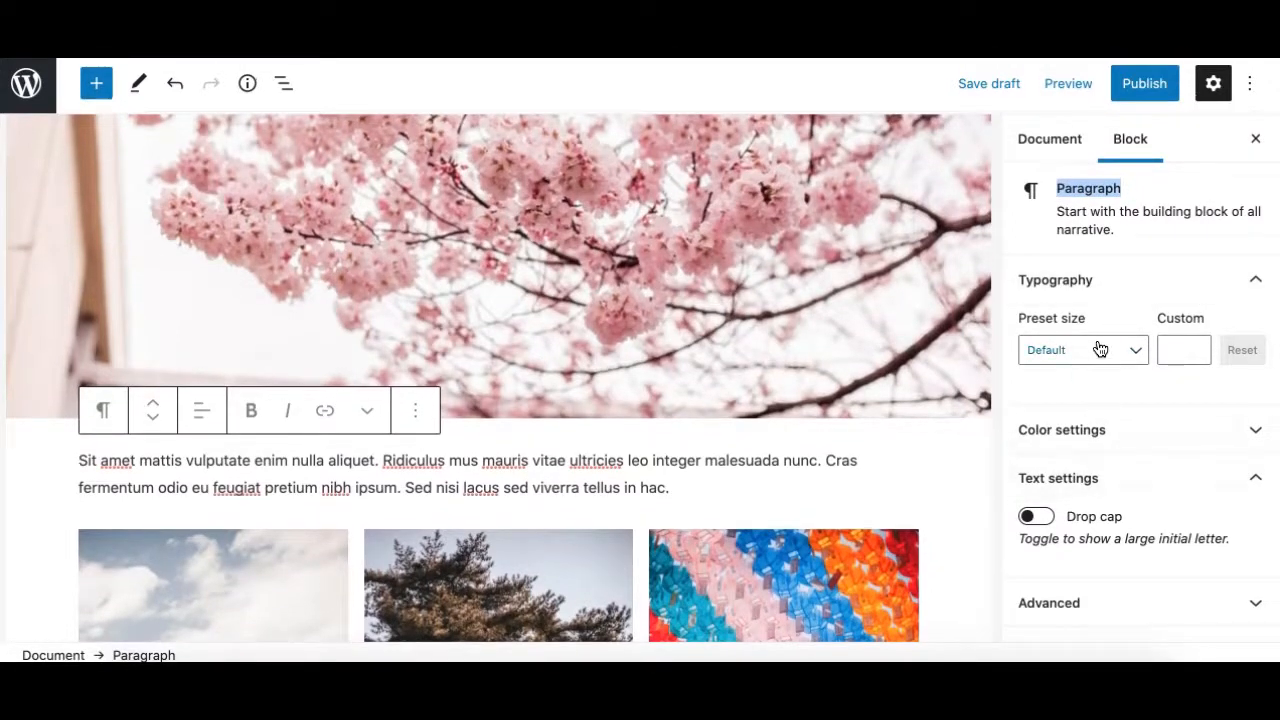
pyautogui.click(1100, 348)
pyautogui.click(505, 476)
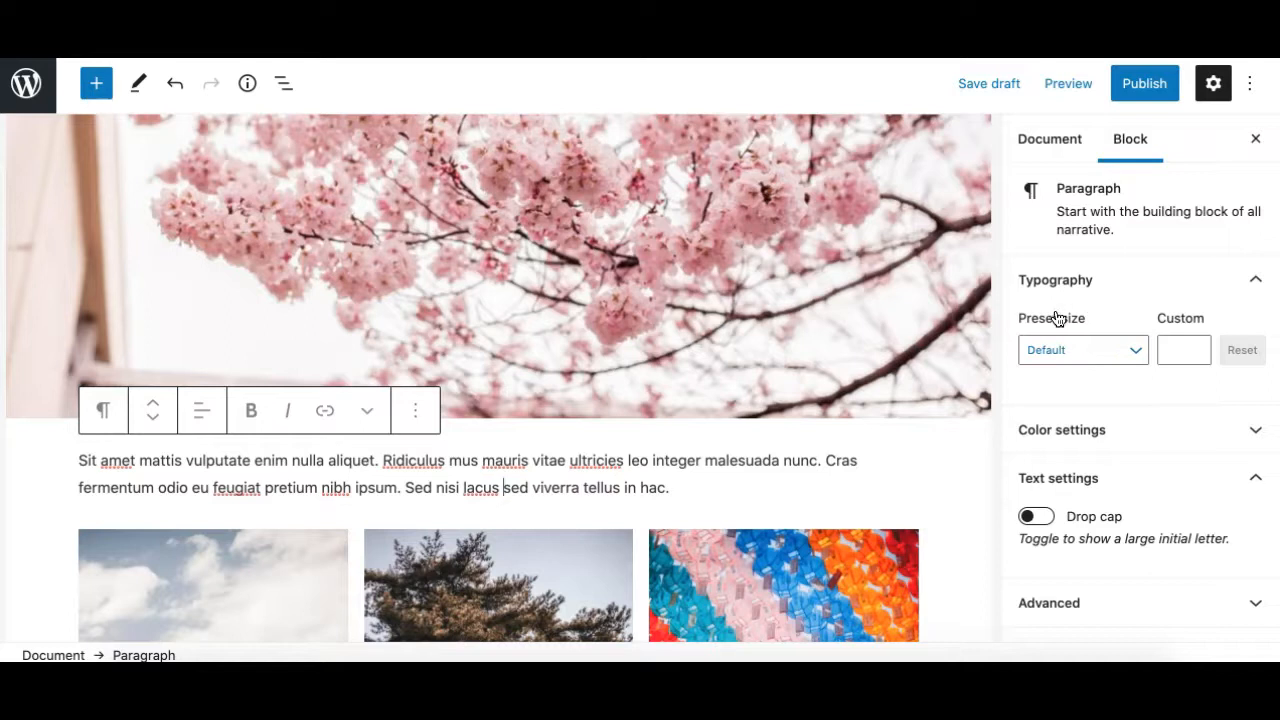
pyautogui.click(1186, 295)
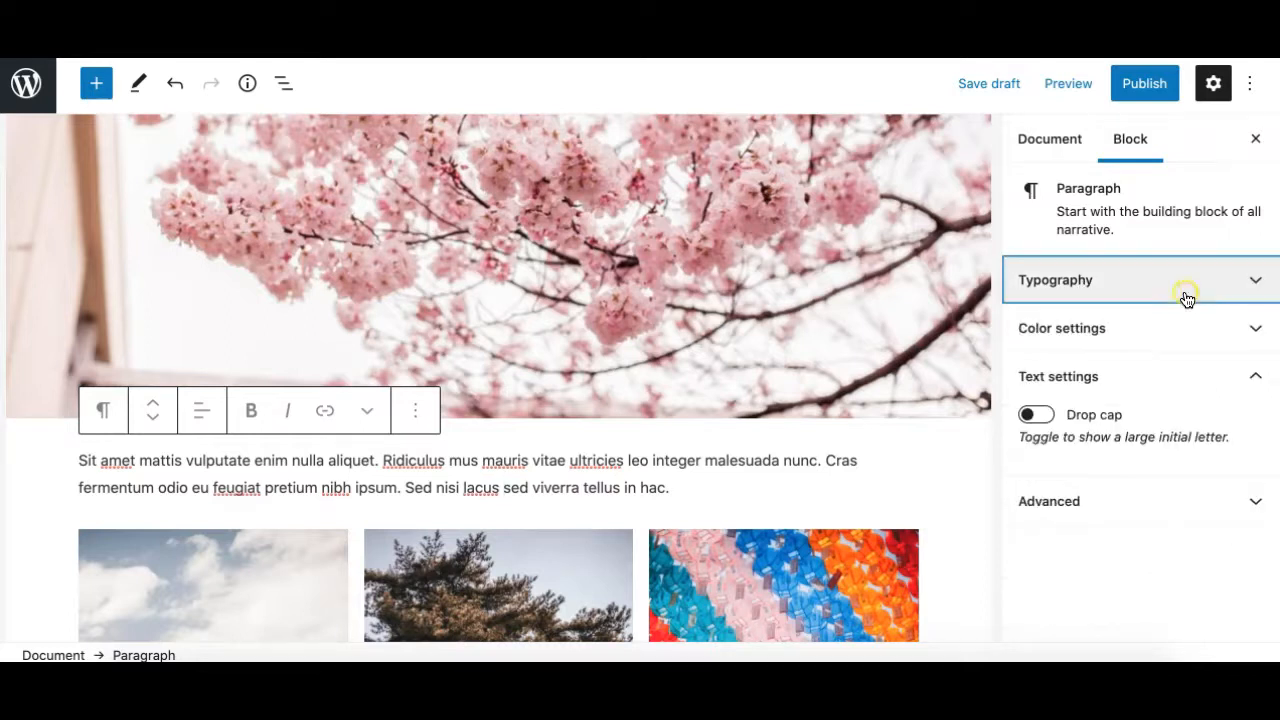
pyautogui.click(1115, 282)
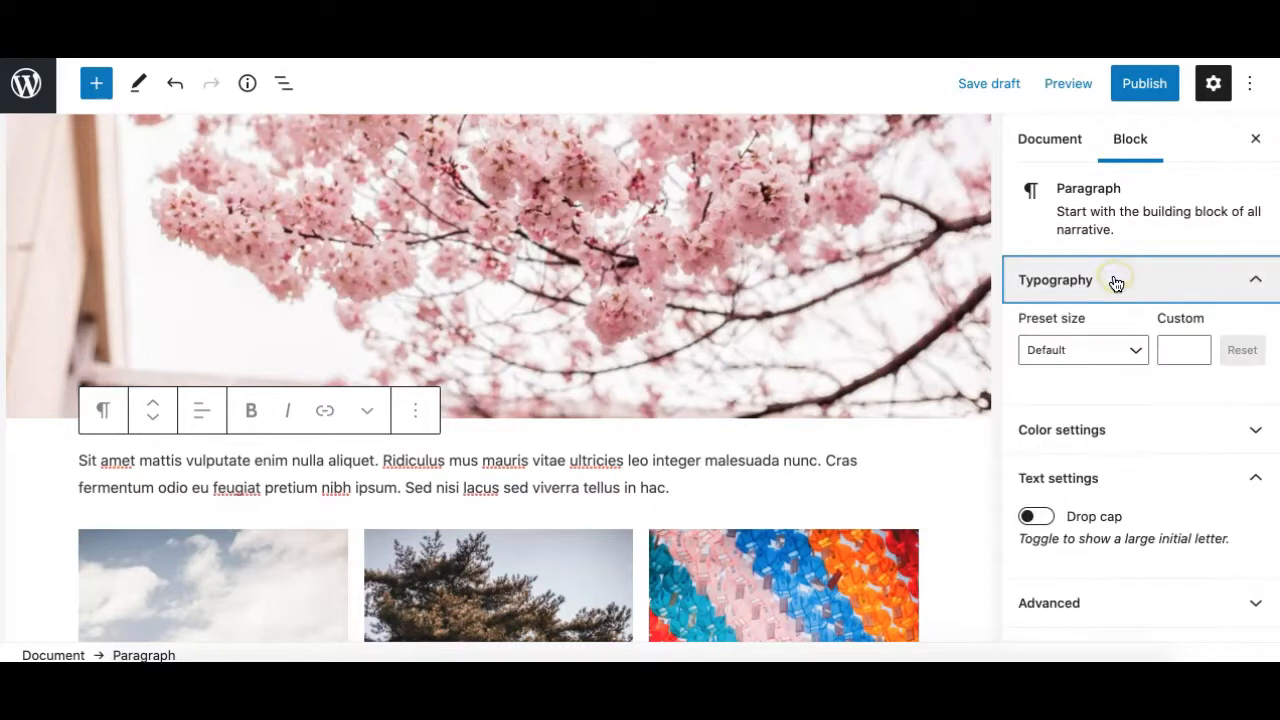
# - Collapse Typography and toggle the paragraph's Color settings and Text settings sections to see how they fold
pyautogui.click(1183, 291)
pyautogui.click(1171, 332)
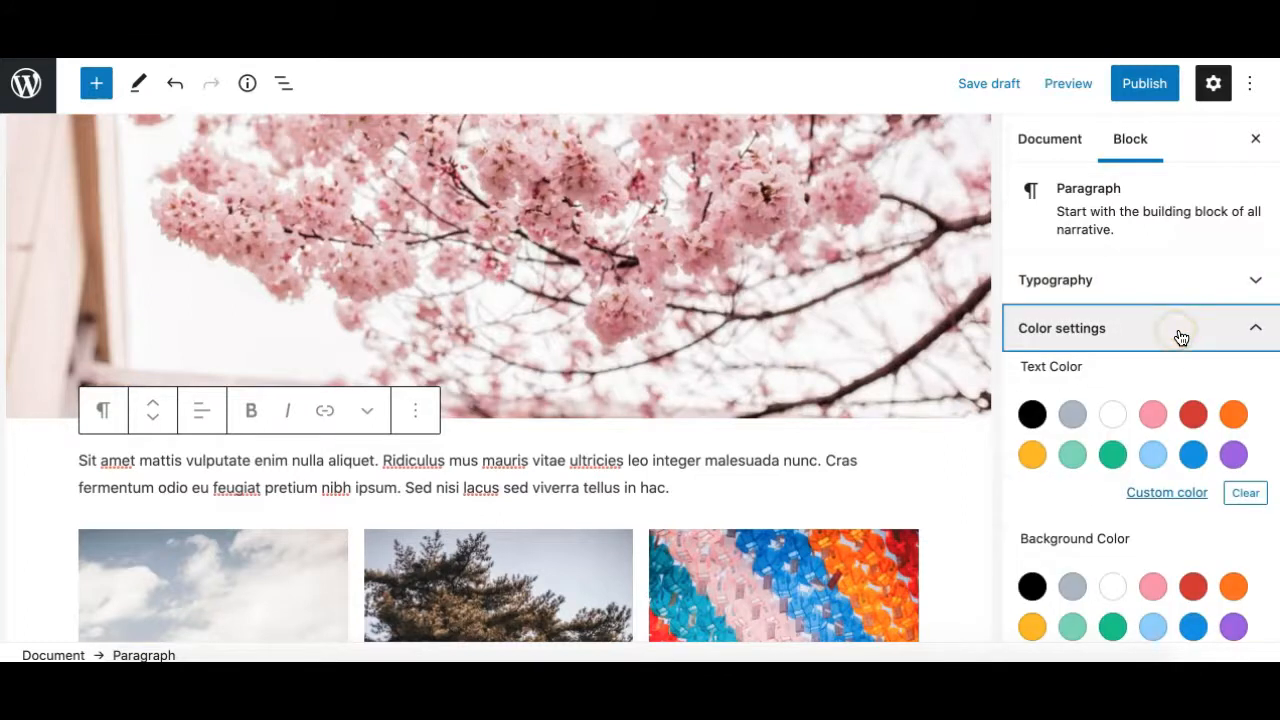
pyautogui.click(1176, 336)
pyautogui.click(1176, 375)
pyautogui.click(1176, 374)
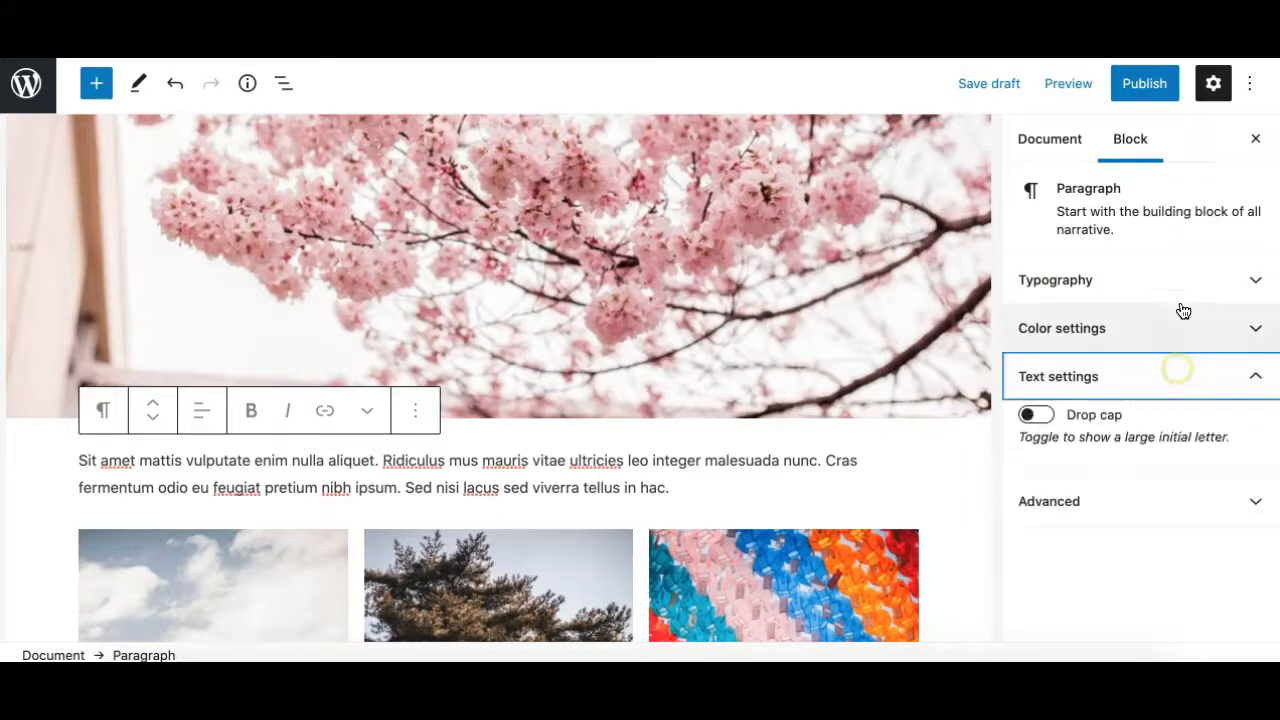
# - Reopen Typography to view the paragraph's preset size choices, and look through its text and background color options
pyautogui.click(1180, 298)
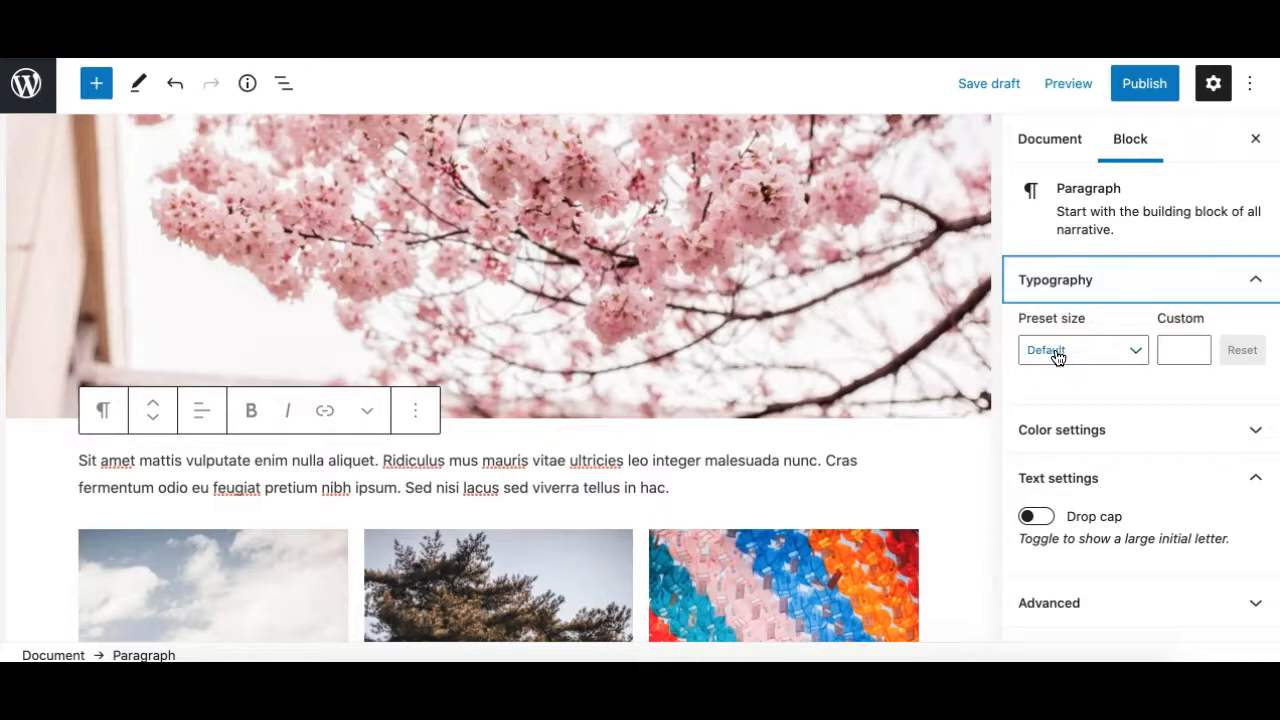
pyautogui.click(1128, 355)
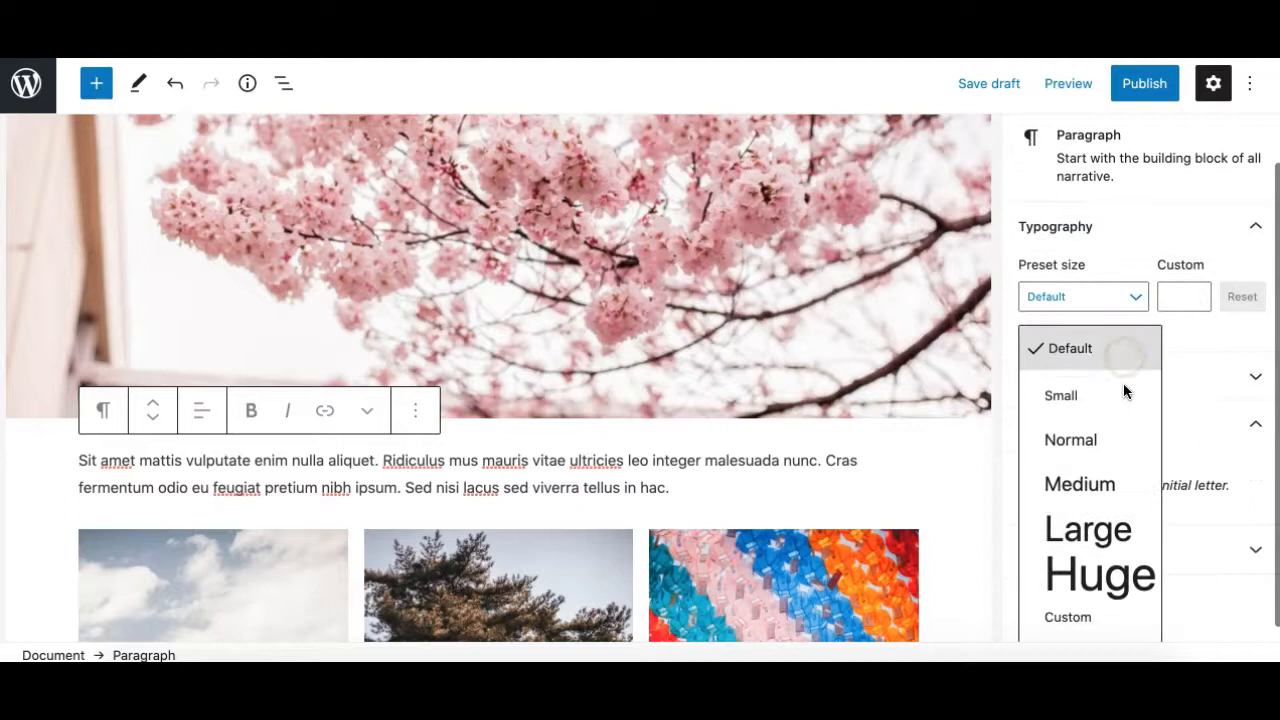
pyautogui.click(1120, 296)
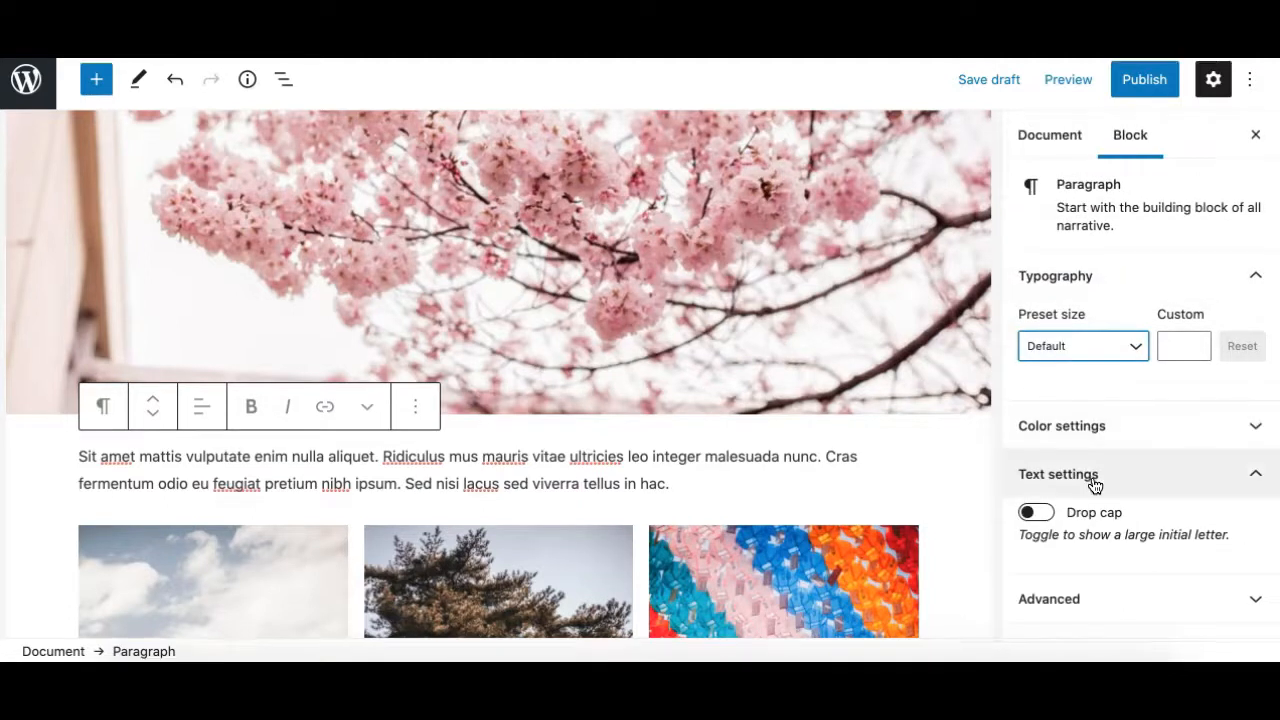
pyautogui.click(1135, 435)
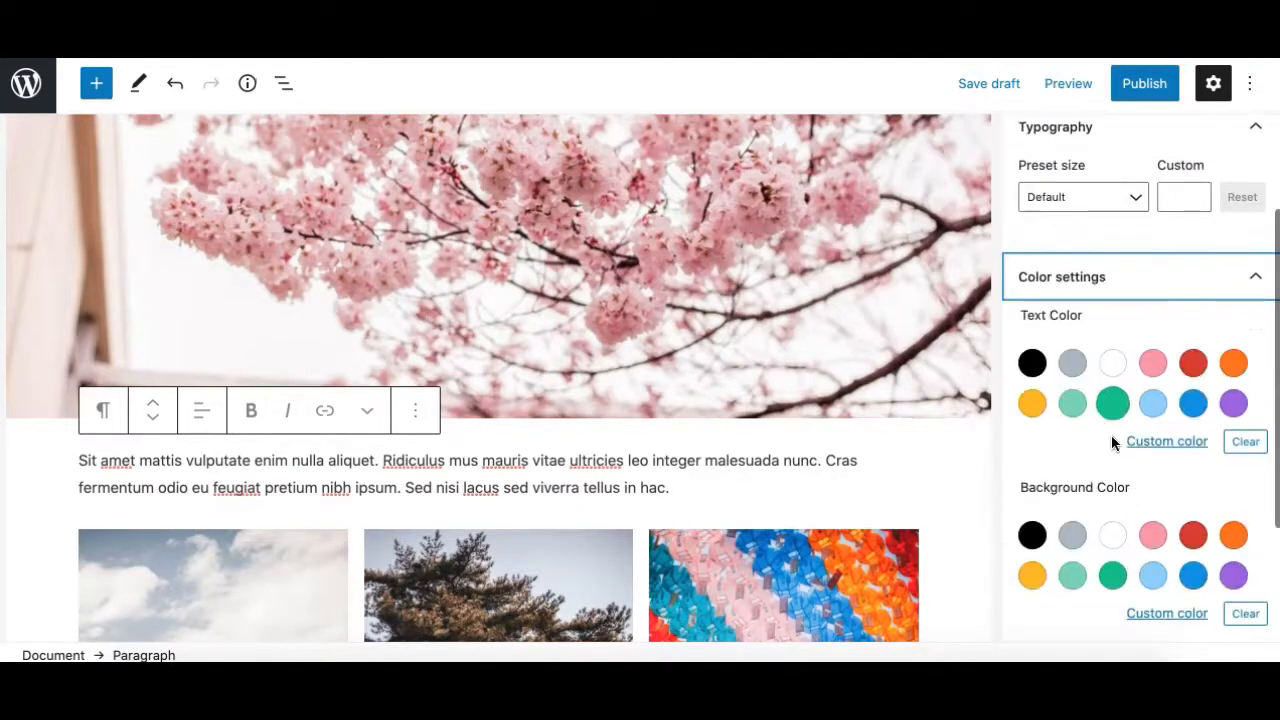
pyautogui.click(1140, 275)
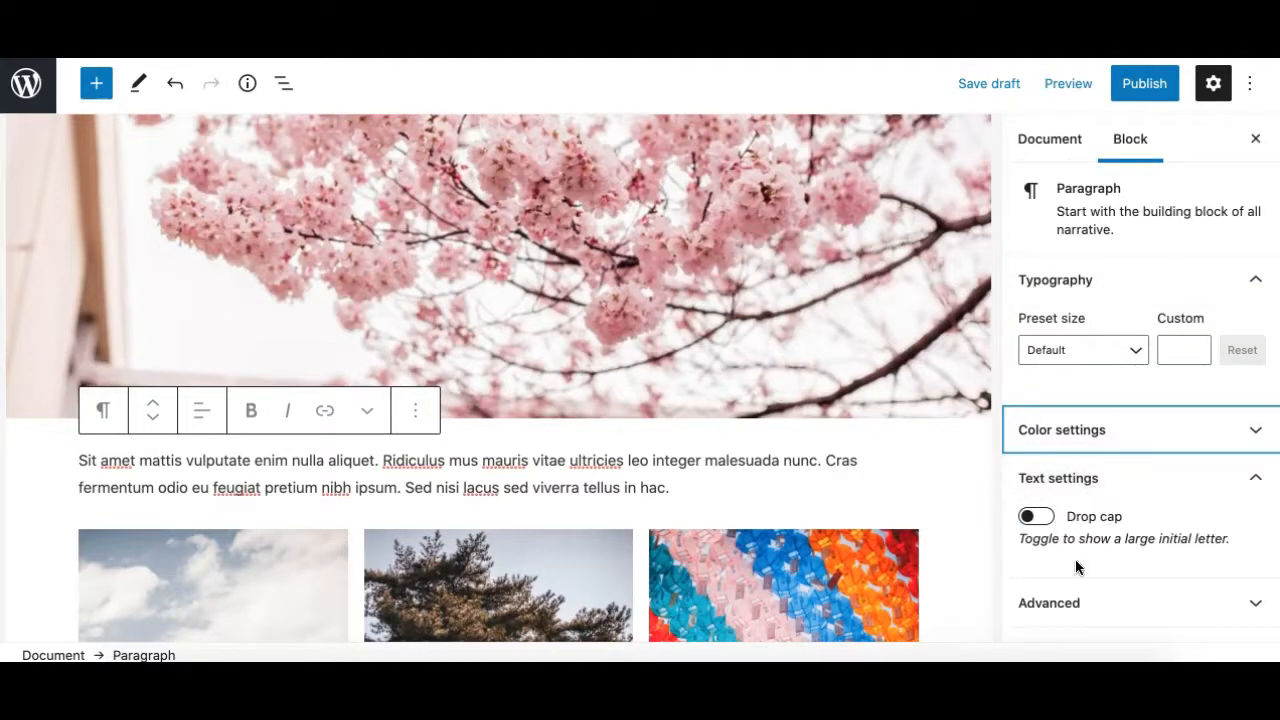
# - Collapse the paragraph's Typography, Color and Text settings and expand its Advanced section with the HTML anchor field
pyautogui.click(1152, 428)
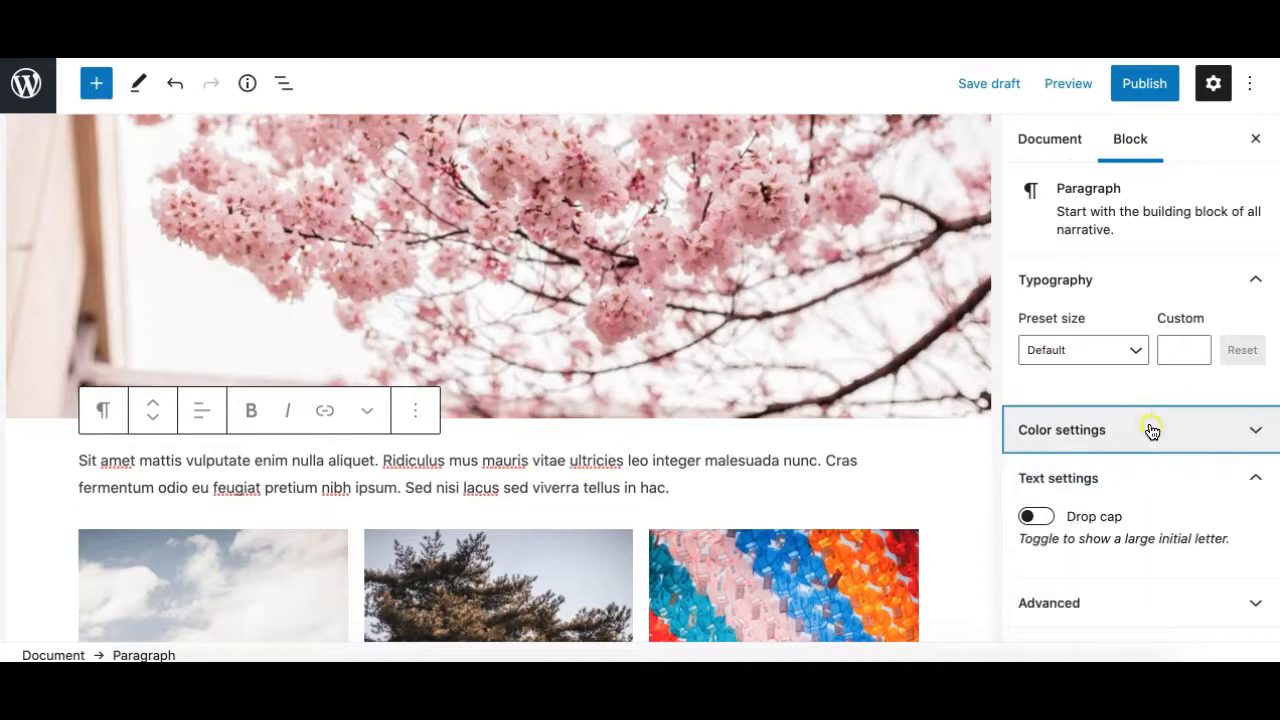
pyautogui.click(1160, 477)
pyautogui.click(1178, 271)
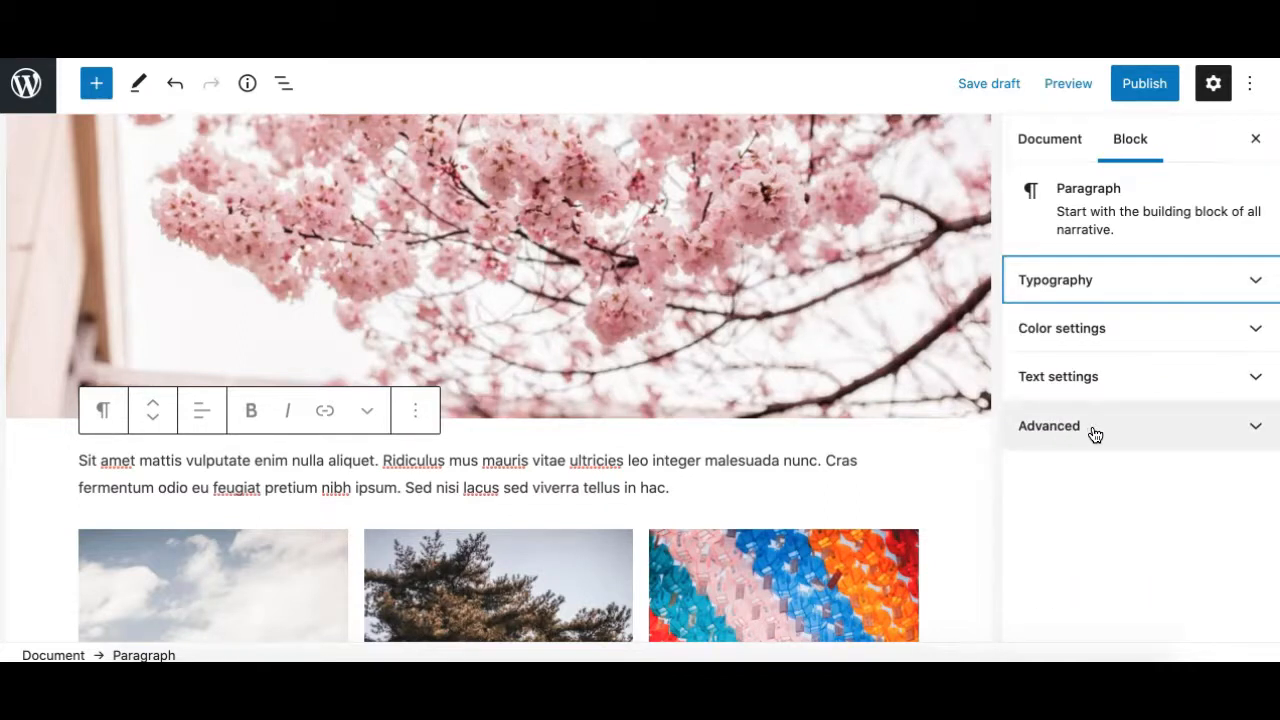
pyautogui.click(1095, 433)
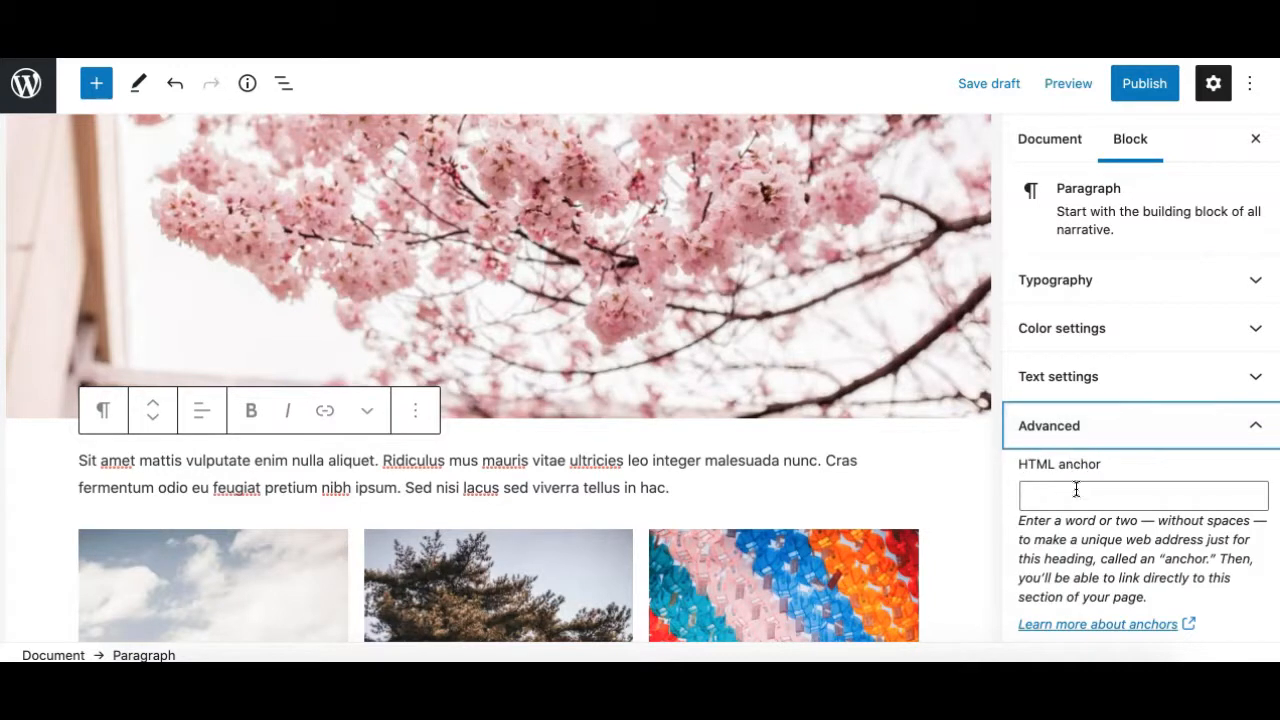
# - Select the cherry blossom image above the paragraph and look through its block settings down to Advanced
pyautogui.click(653, 354)
pyautogui.scroll(2, 591, 284)
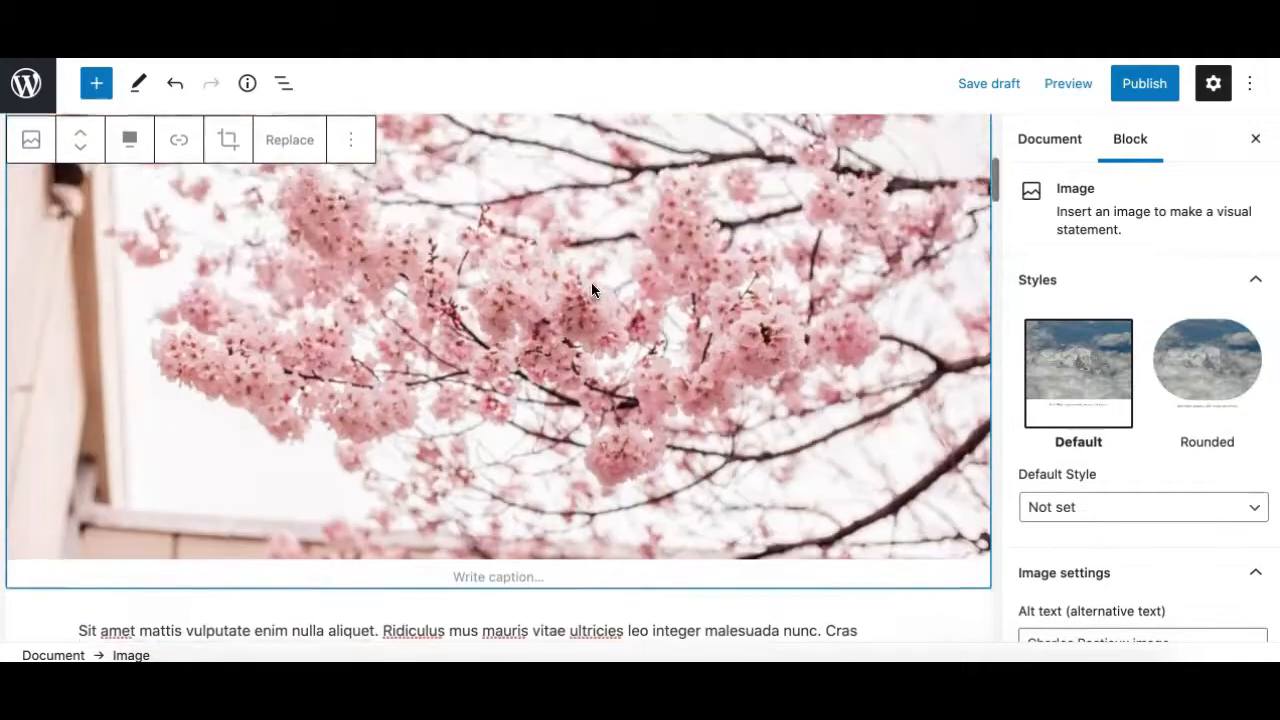
pyautogui.scroll(-8, 1233, 449)
pyautogui.scroll(2, 1142, 453)
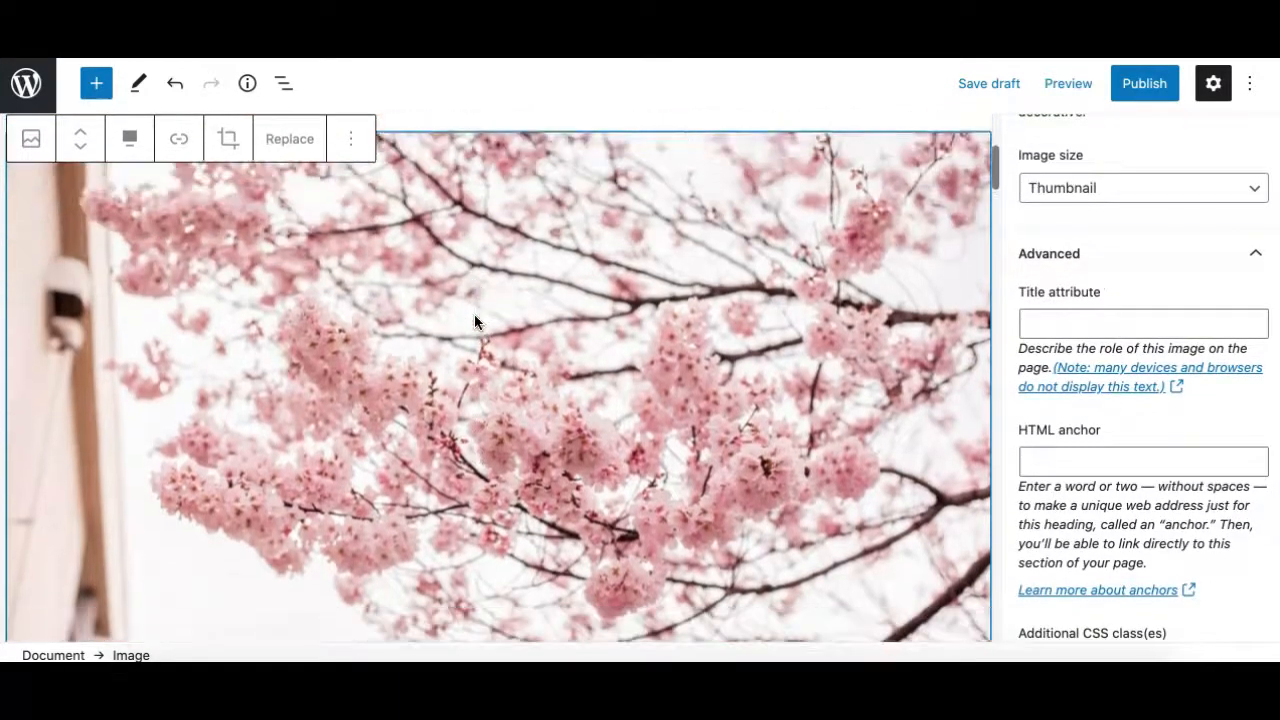
# - Select the three-image gallery, collapse its Advanced section and view its gallery settings
pyautogui.scroll(-10, 474, 320)
pyautogui.scroll(2, 474, 320)
pyautogui.click(480, 338)
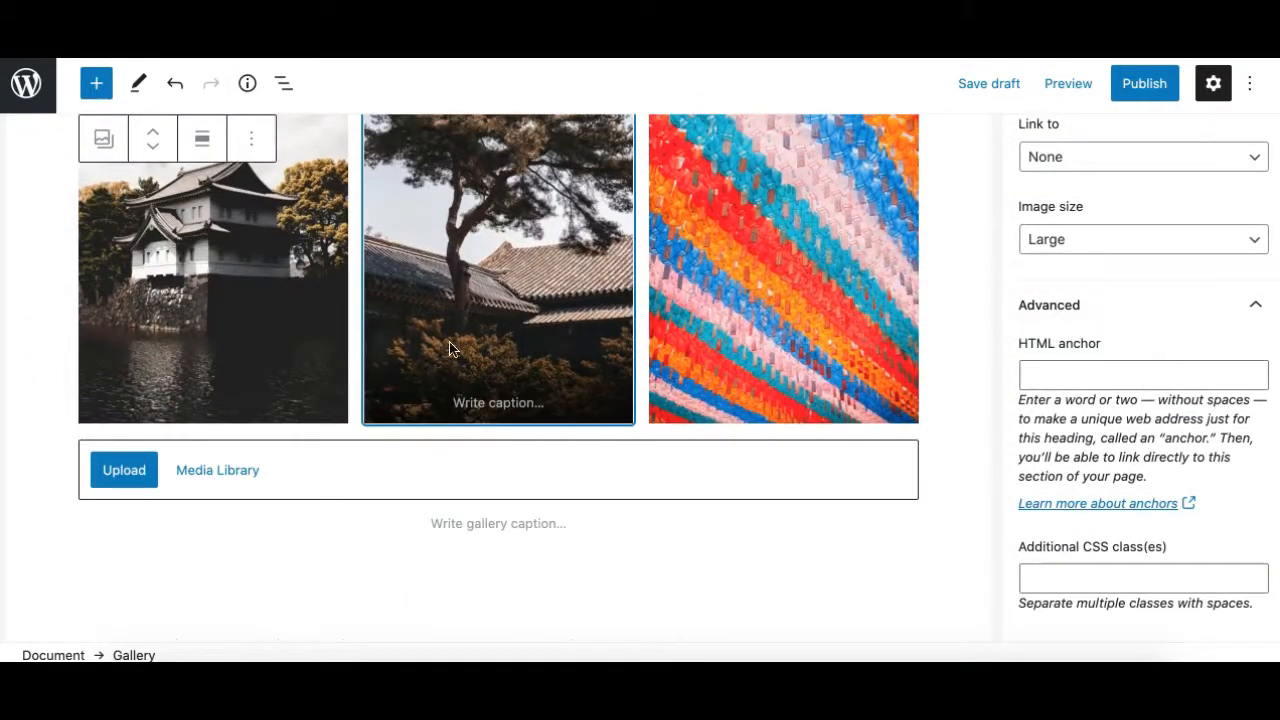
pyautogui.click(1092, 308)
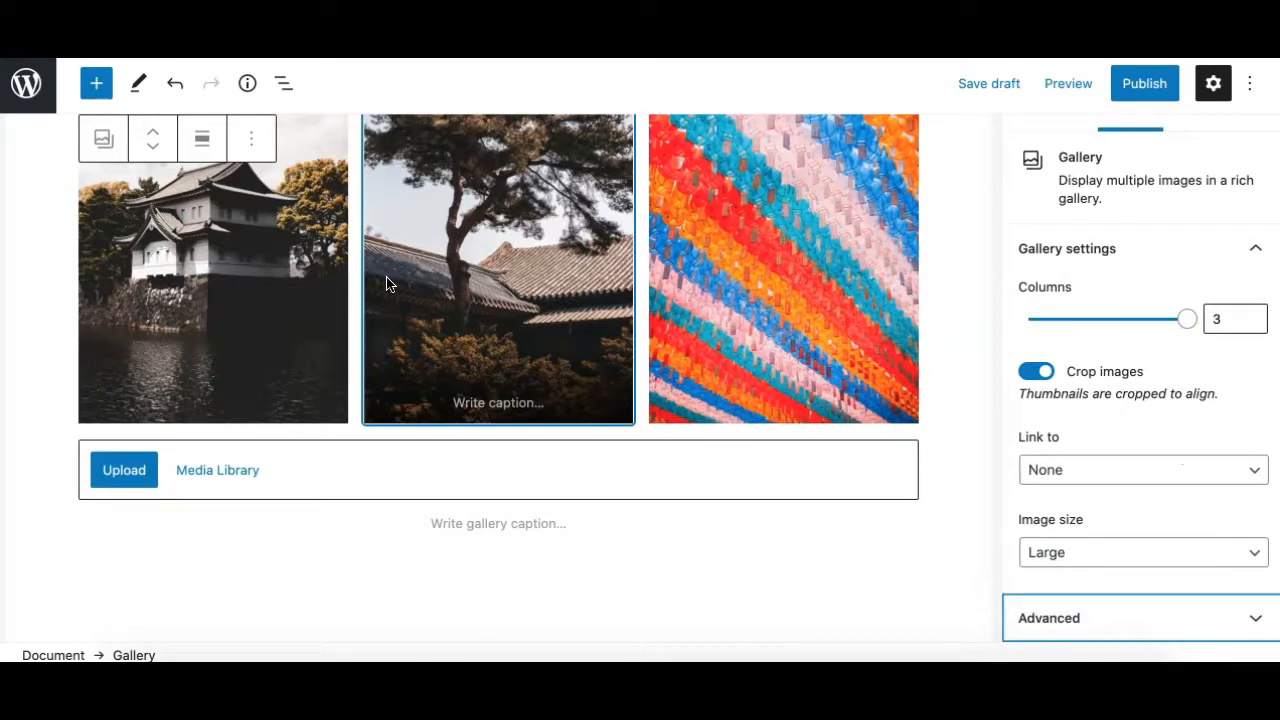
# - Review the cherry blossom image block with the settings sidebar hidden, and show the sidebar again with the image's settings
pyautogui.scroll(8, 386, 283)
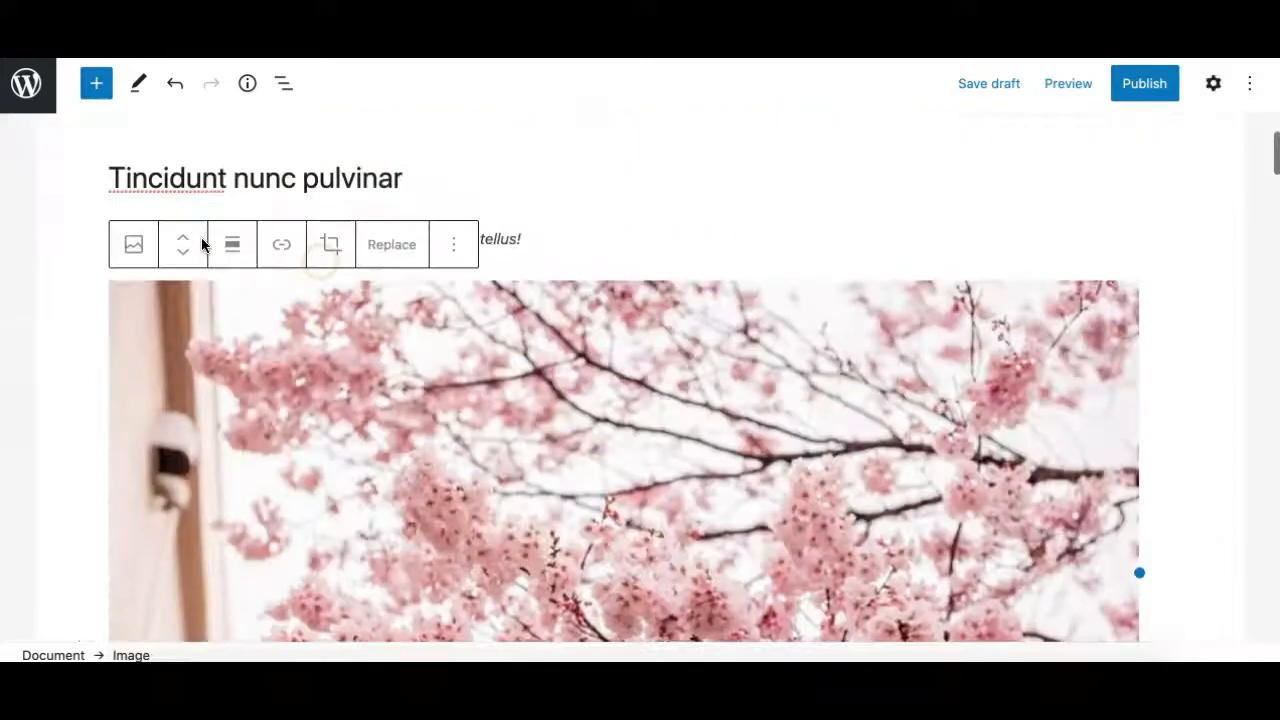
pyautogui.scroll(-1, 203, 245)
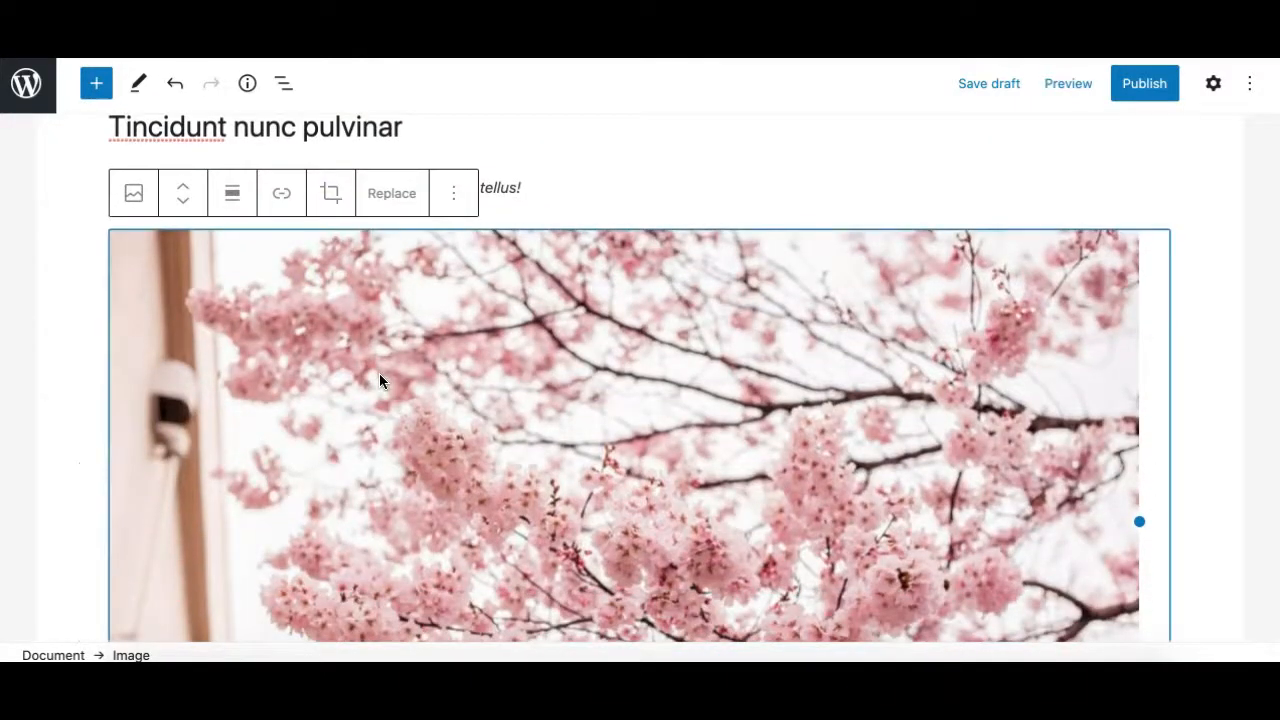
pyautogui.scroll(-4, 379, 375)
pyautogui.scroll(-3, 380, 381)
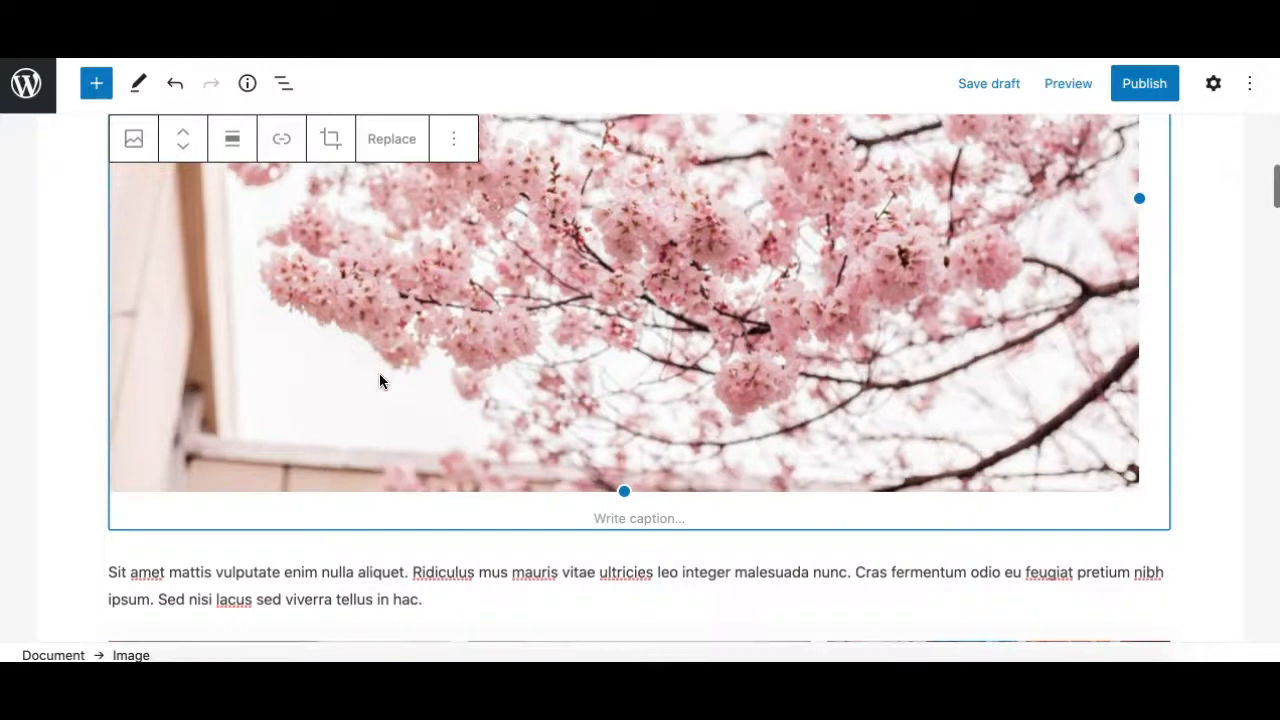
pyautogui.scroll(4, 380, 377)
pyautogui.scroll(2, 517, 310)
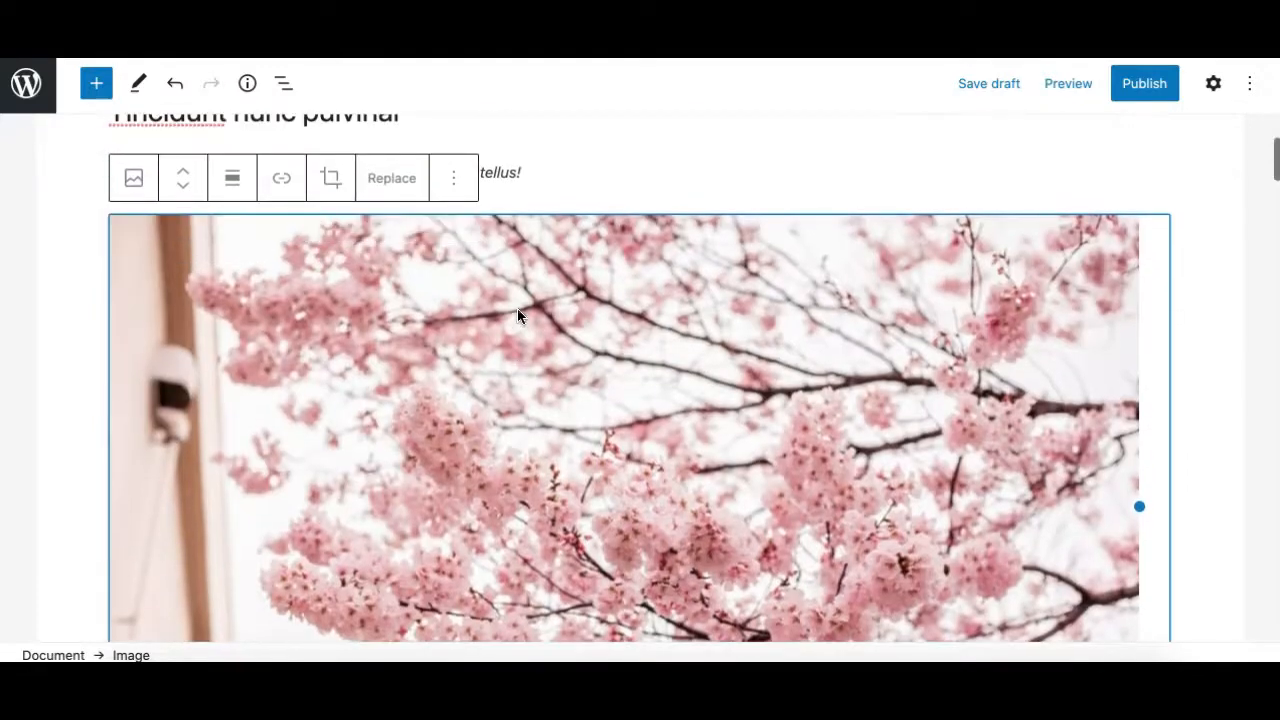
pyautogui.click(1216, 86)
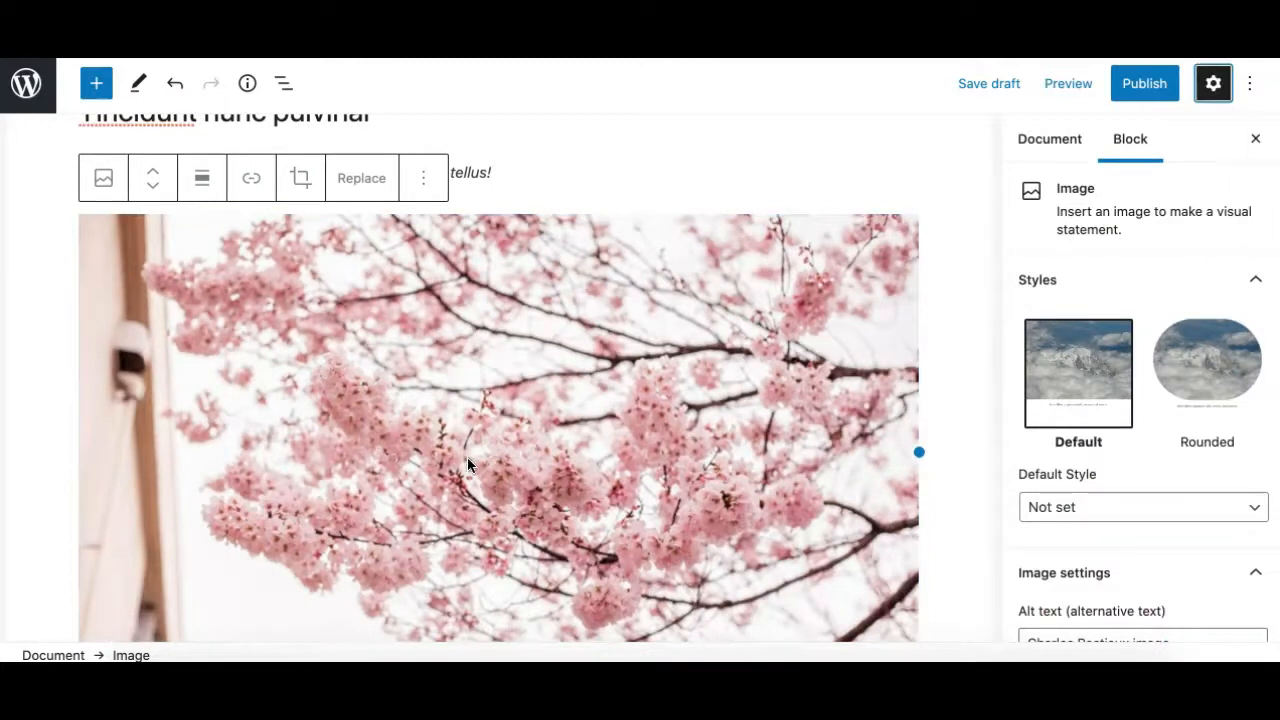
pyautogui.scroll(-3, 458, 489)
pyautogui.scroll(-2, 458, 496)
pyautogui.scroll(2, 500, 520)
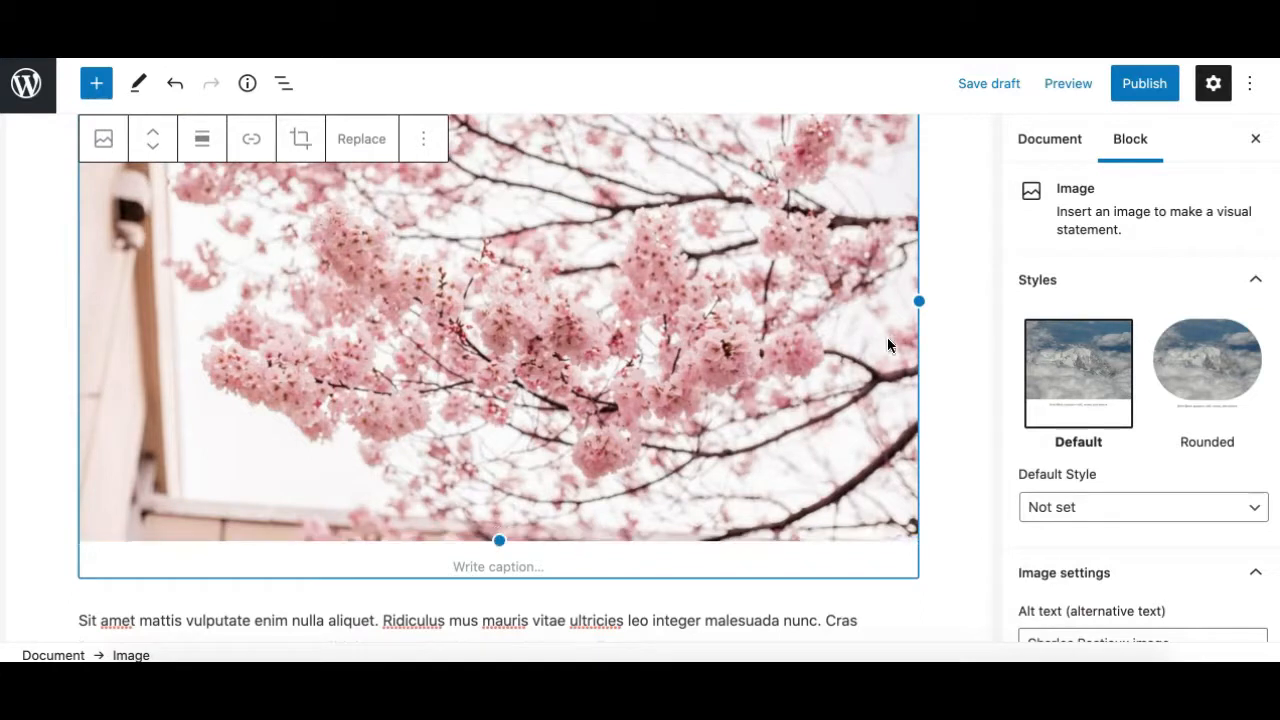
# - Select the individual images of the three-image gallery in turn to view their own controls
pyautogui.scroll(-2, 255, 390)
pyautogui.scroll(-5, 255, 390)
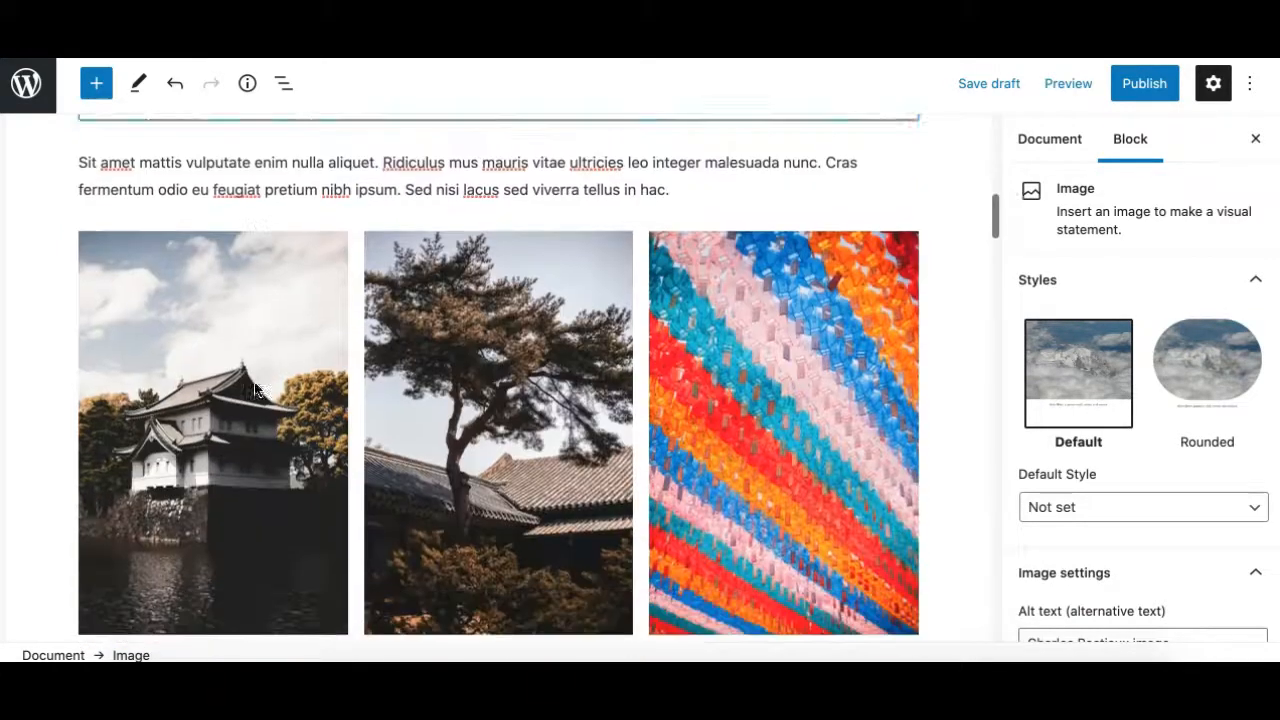
pyautogui.click(263, 370)
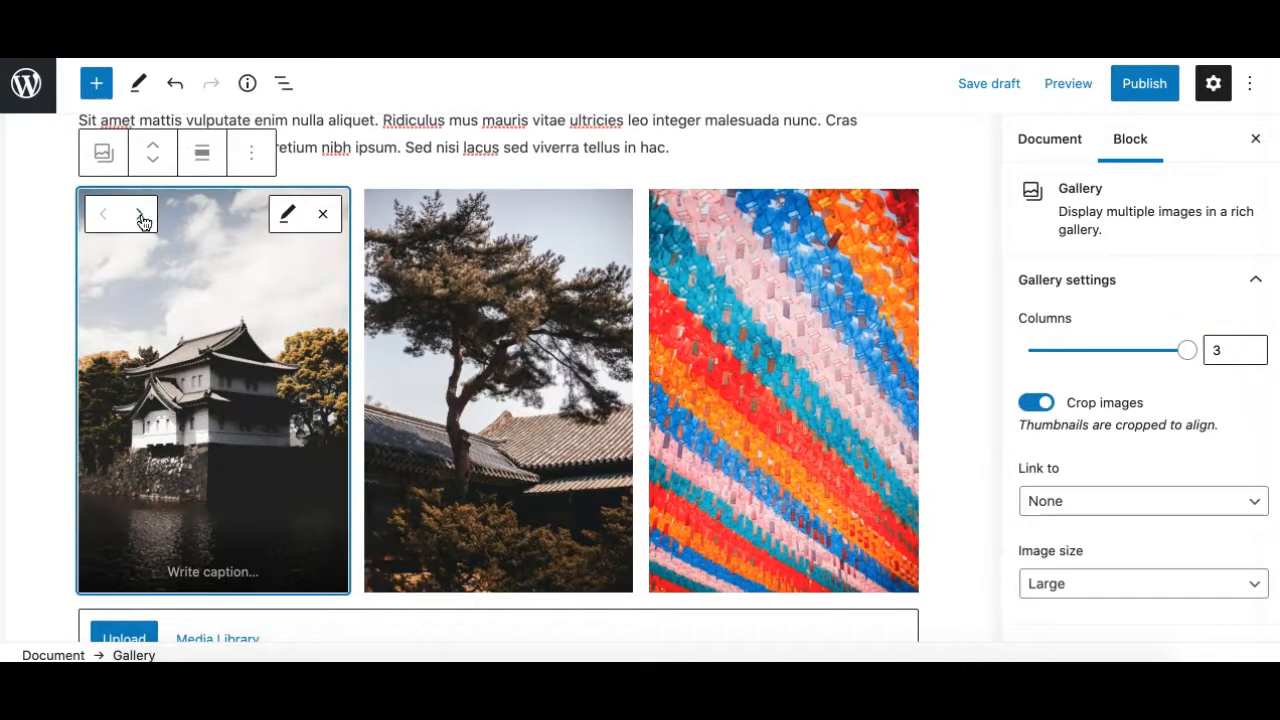
pyautogui.click(469, 397)
pyautogui.click(213, 376)
pyautogui.click(489, 397)
pyautogui.click(757, 409)
# - Move the gallery's first image one place forward and back again
pyautogui.click(203, 268)
pyautogui.click(141, 214)
pyautogui.click(396, 228)
# - Examine the block settings of the spacer below the gallery, the Viverra button and its surrounding Buttons group
pyautogui.scroll(-4, 401, 420)
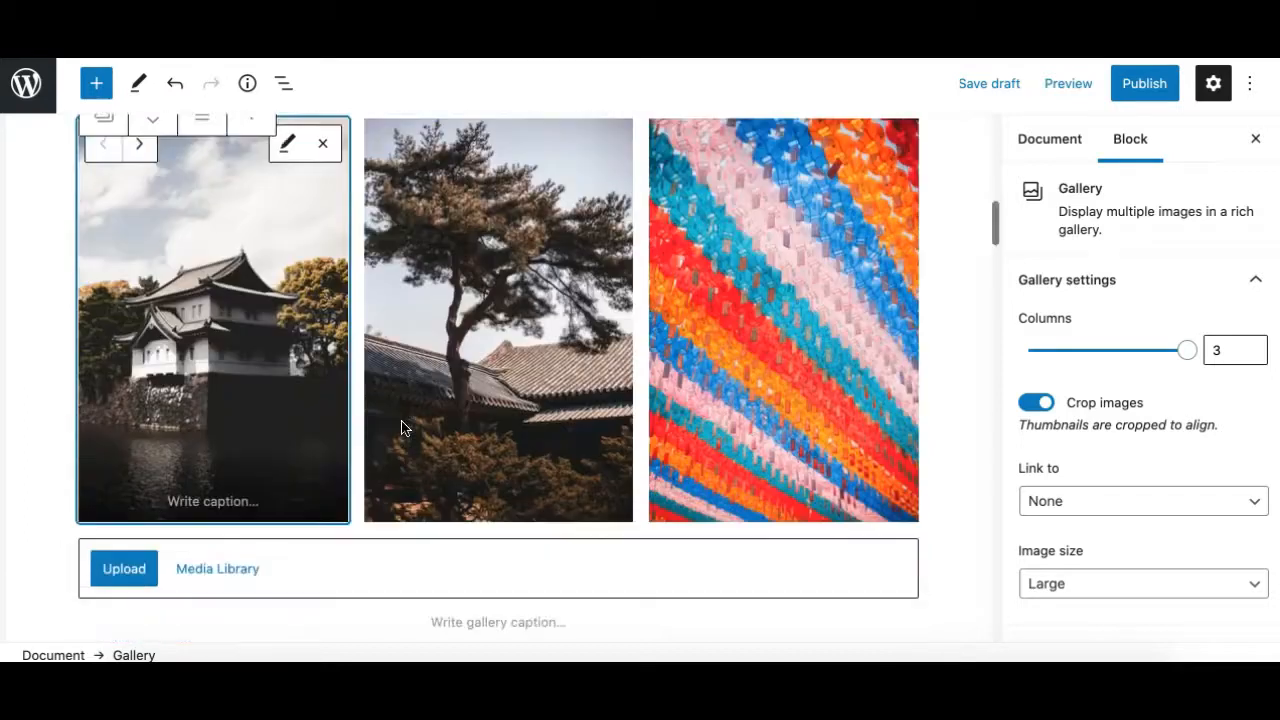
pyautogui.click(409, 410)
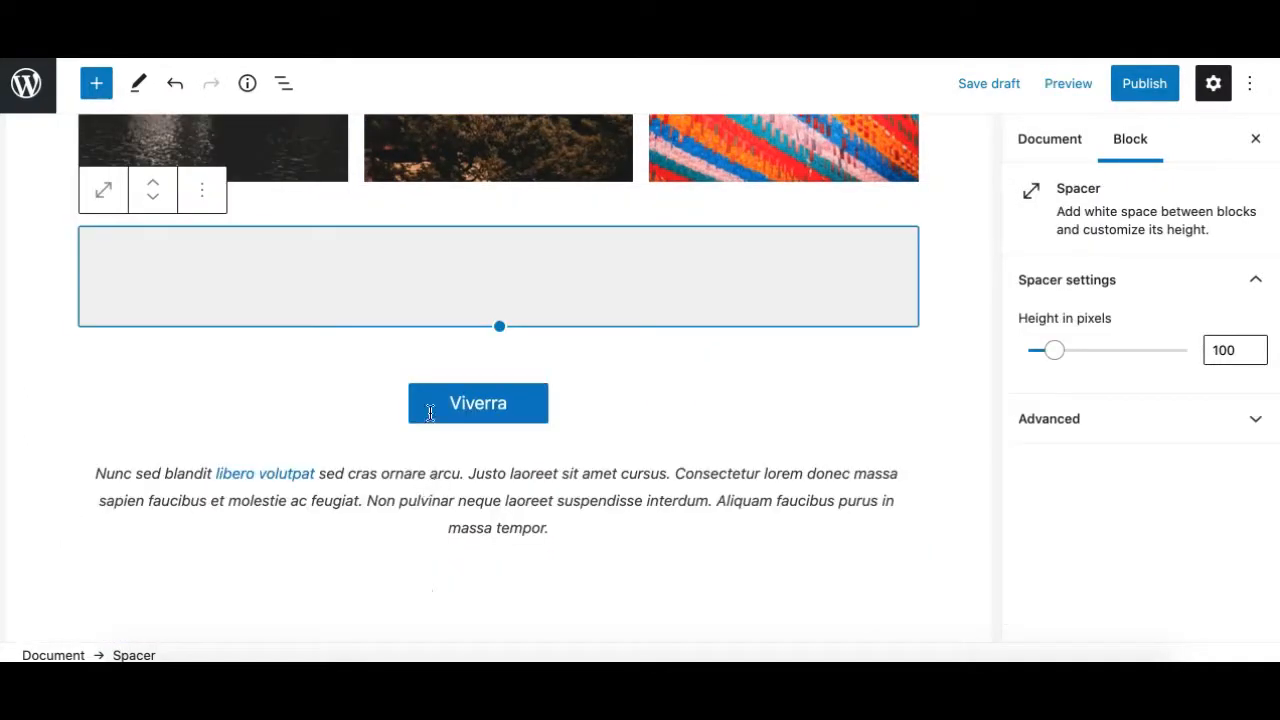
pyautogui.click(432, 418)
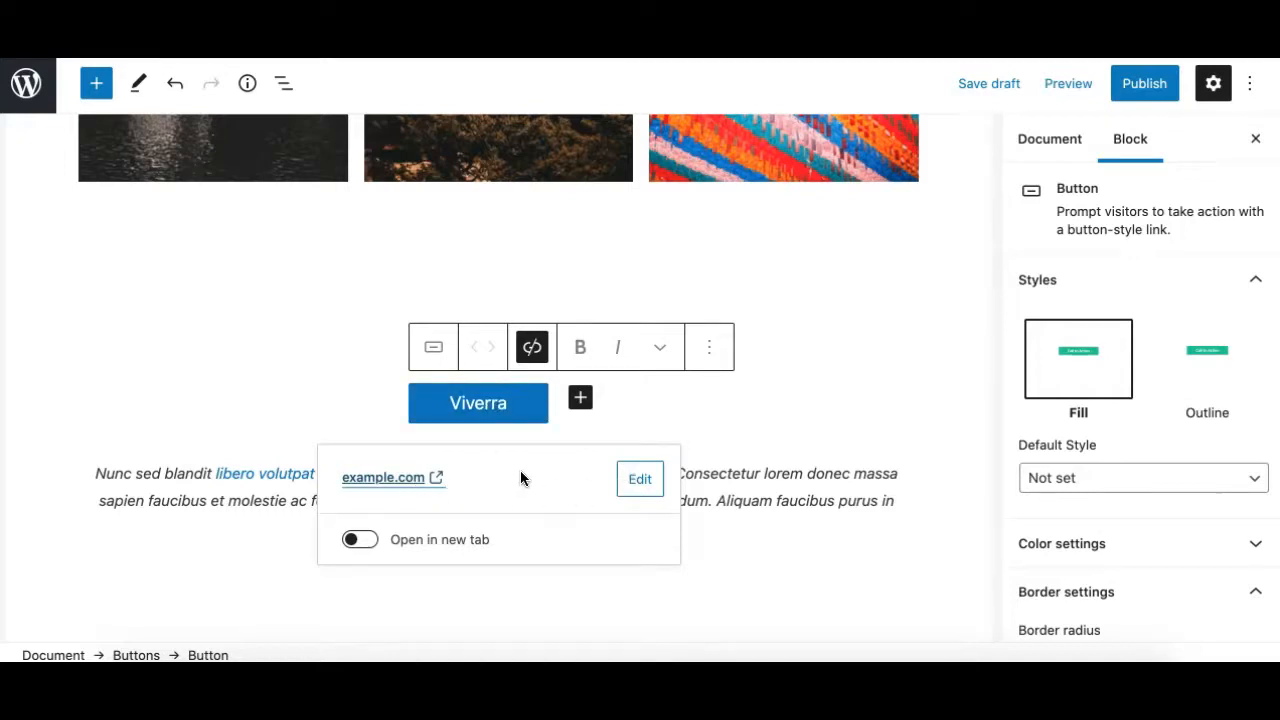
pyautogui.click(266, 396)
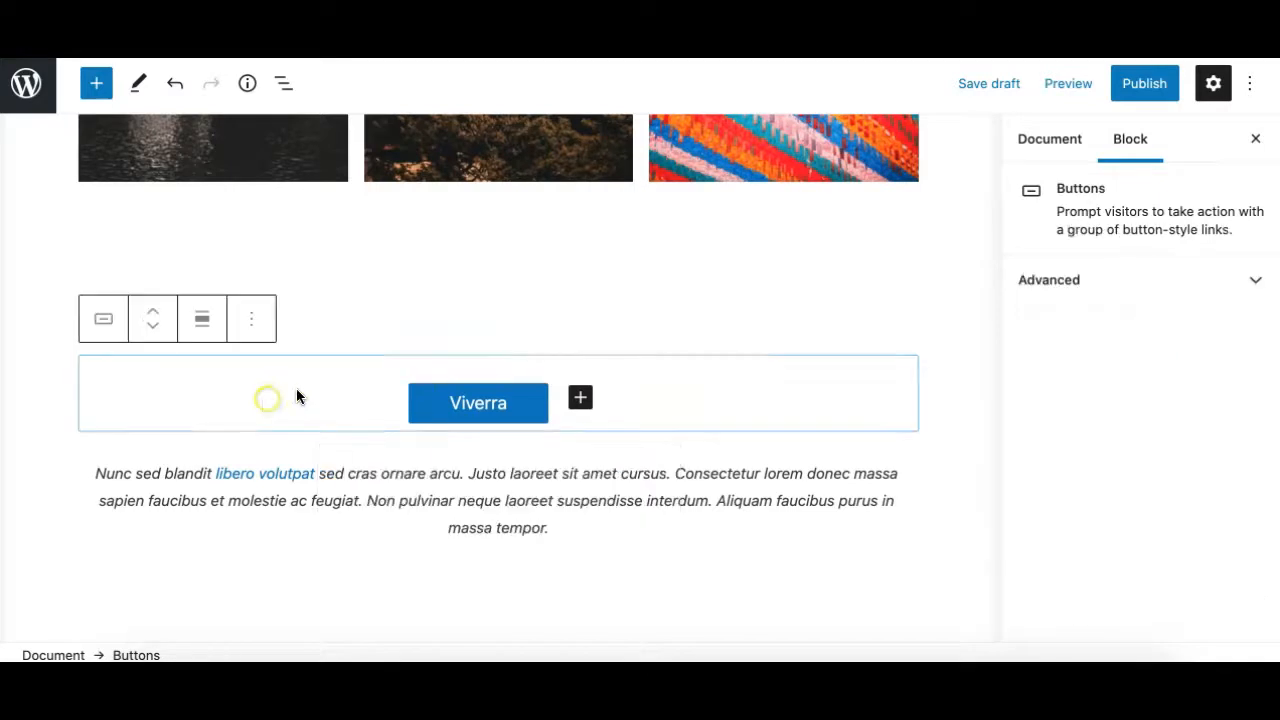
# - Select the gallery again and the large castle image further down to compare their toolbars and block settings
pyautogui.scroll(5, 284, 404)
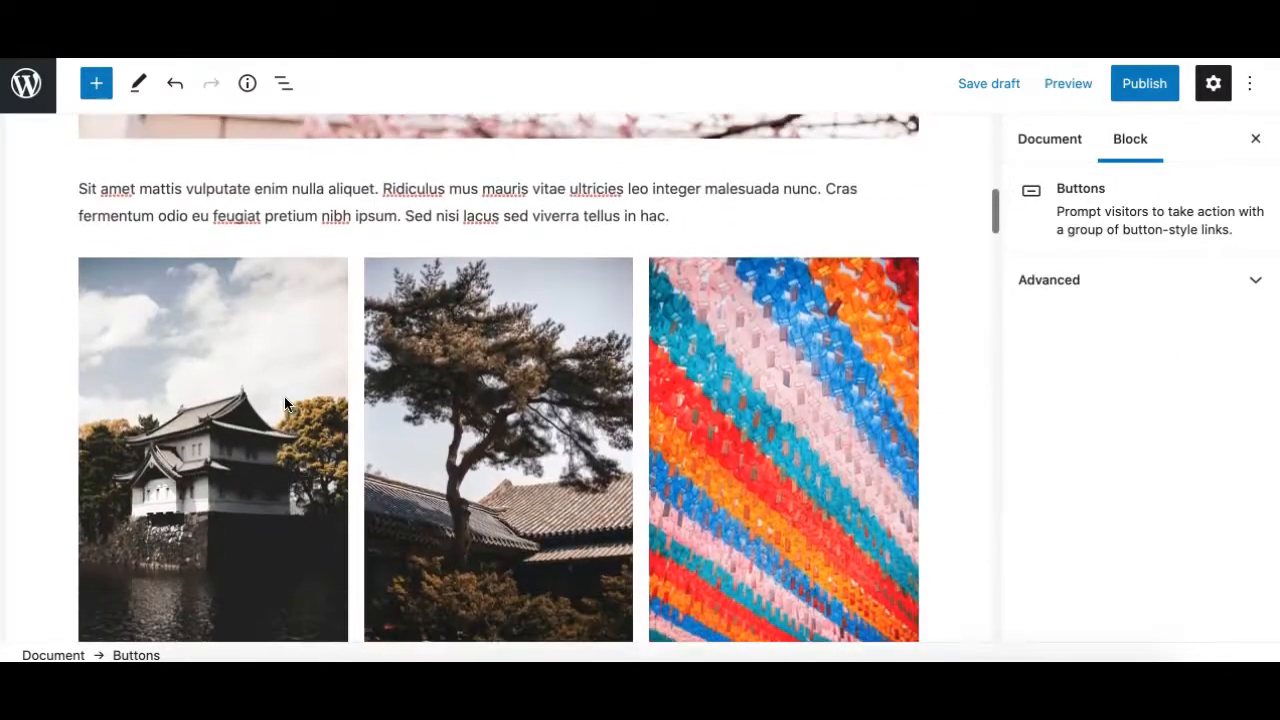
pyautogui.click(296, 396)
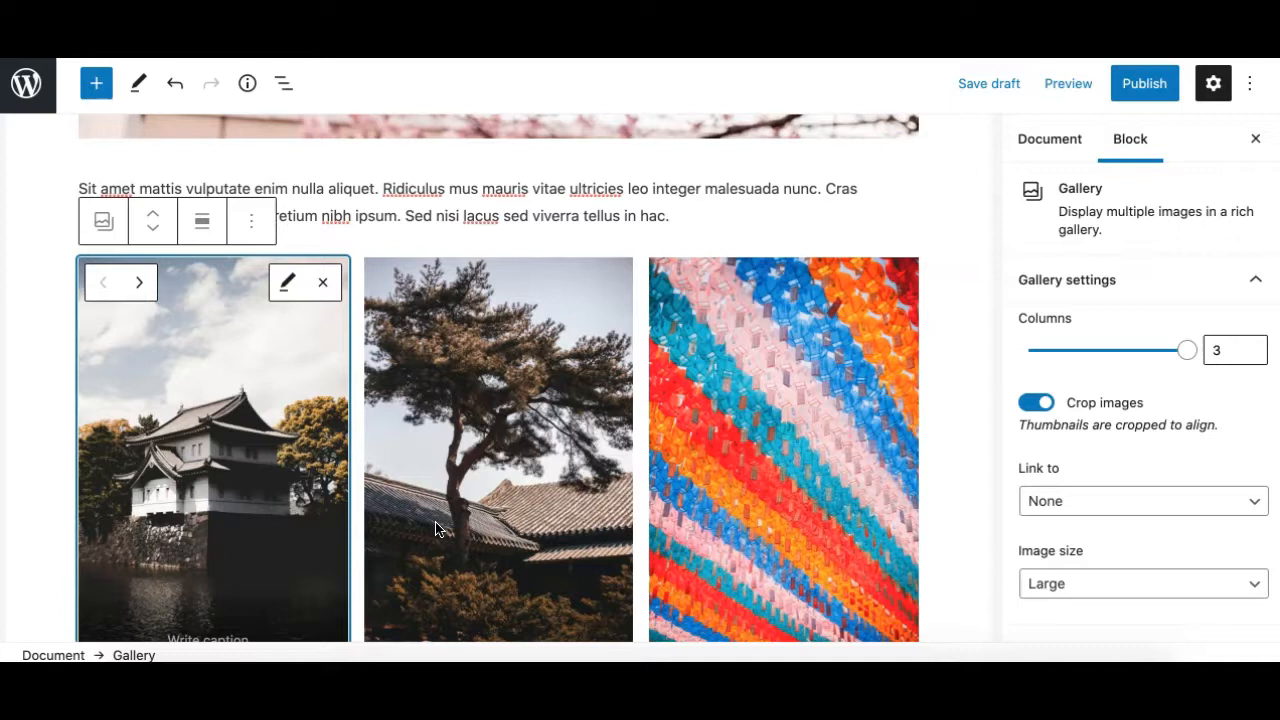
pyautogui.scroll(-10, 434, 530)
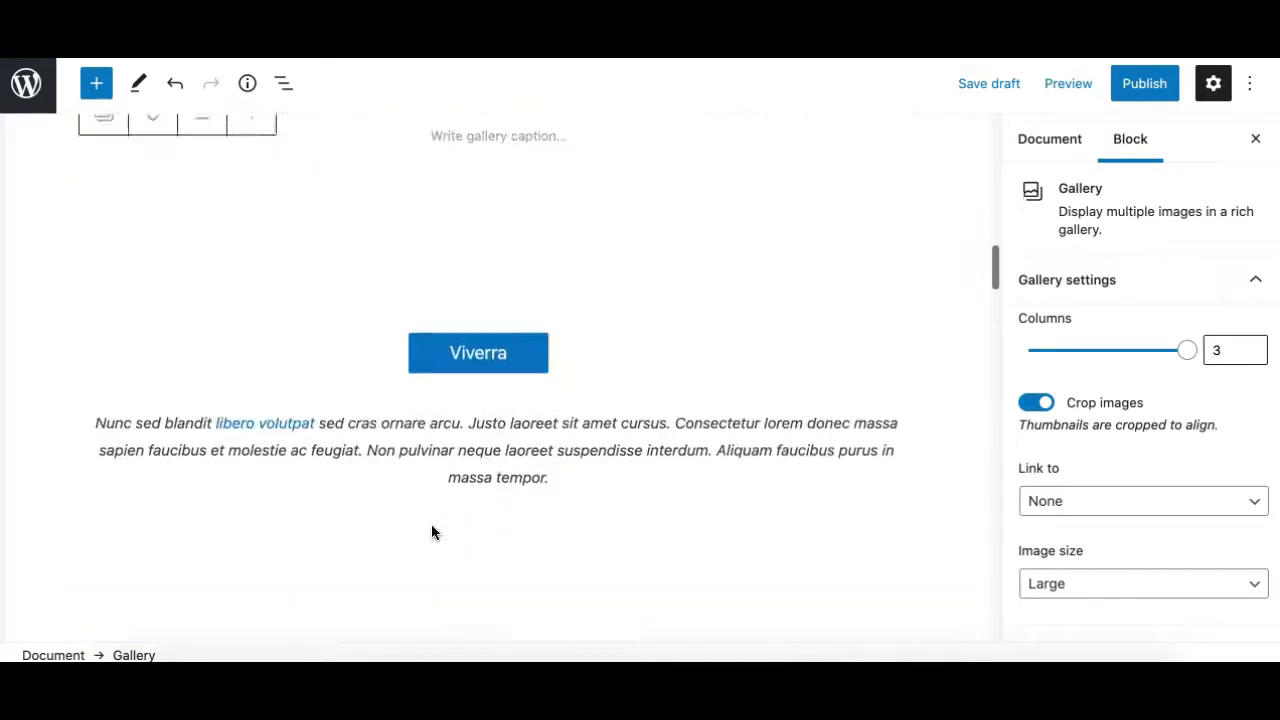
pyautogui.scroll(-2, 431, 532)
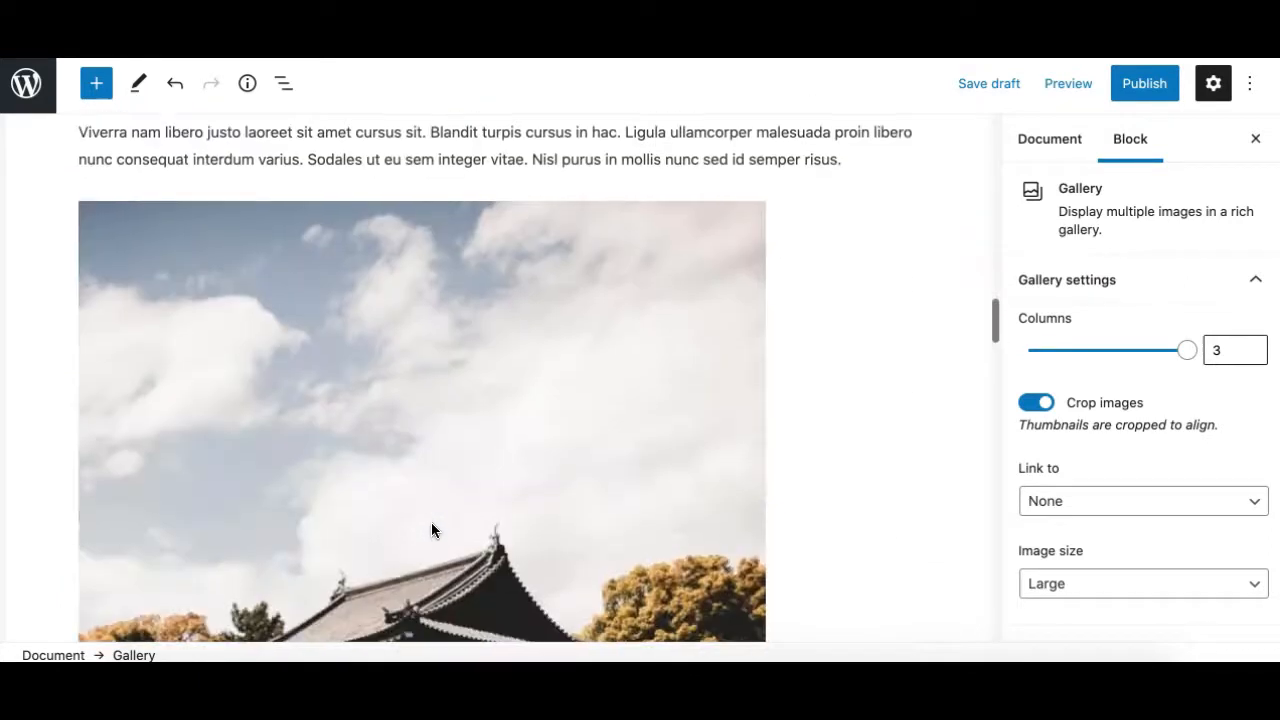
pyautogui.click(408, 363)
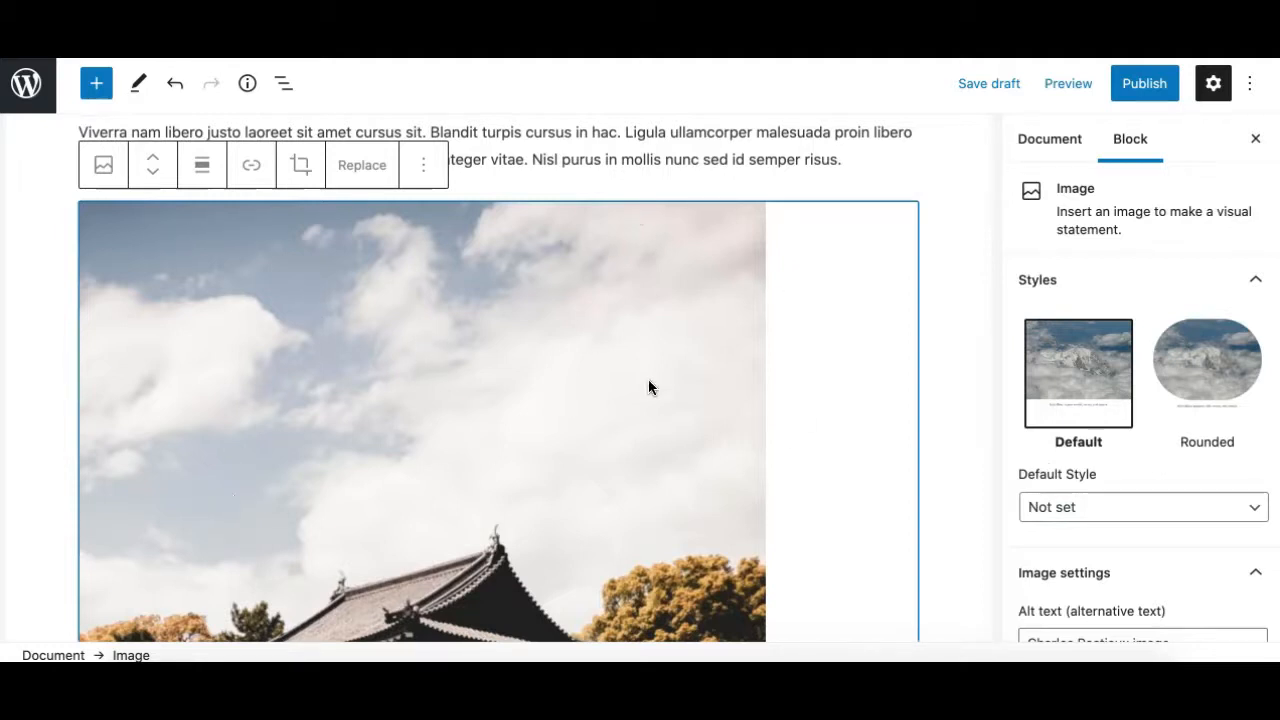
pyautogui.scroll(-6, 476, 414)
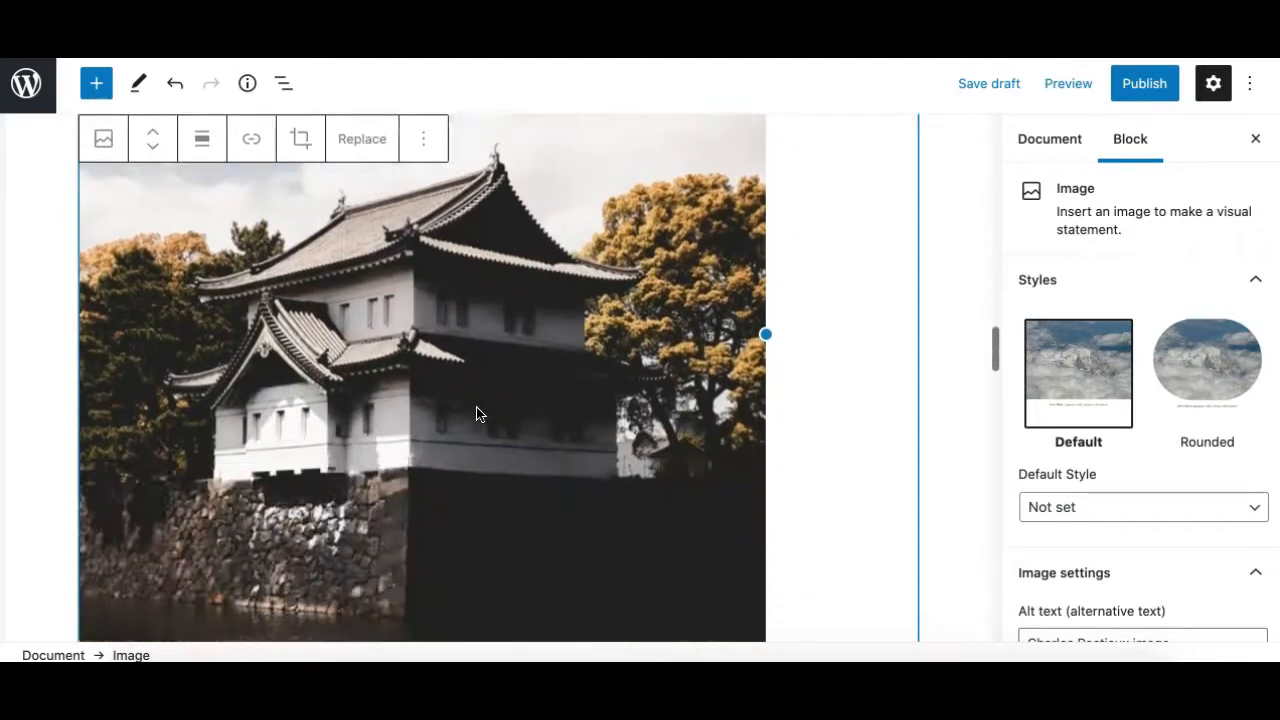